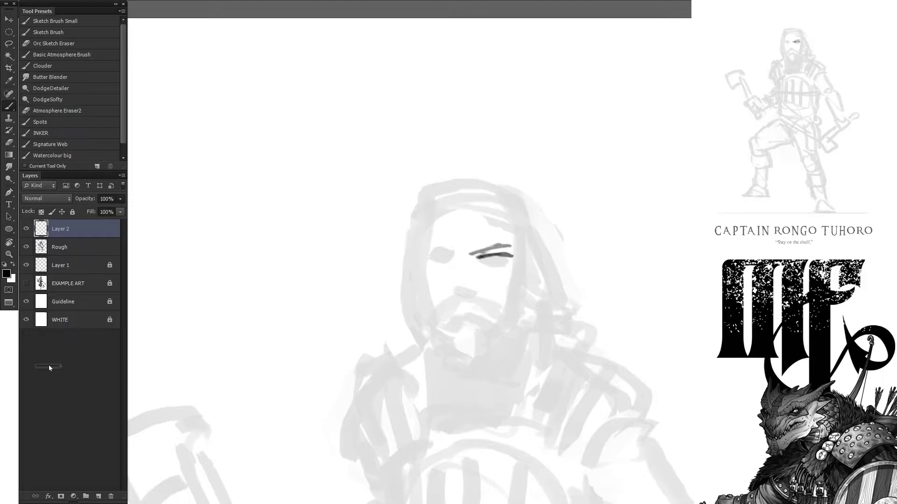
- Sketch the eyepatch with its diagonal forehead strap, the open eye's detail and the side of the nose
mouse_move(452, 243)
left_mouse_down()
mouse_move(421, 260)
mouse_move(460, 254)
left_mouse_up()
left_click_drag(443, 237, 494, 202)
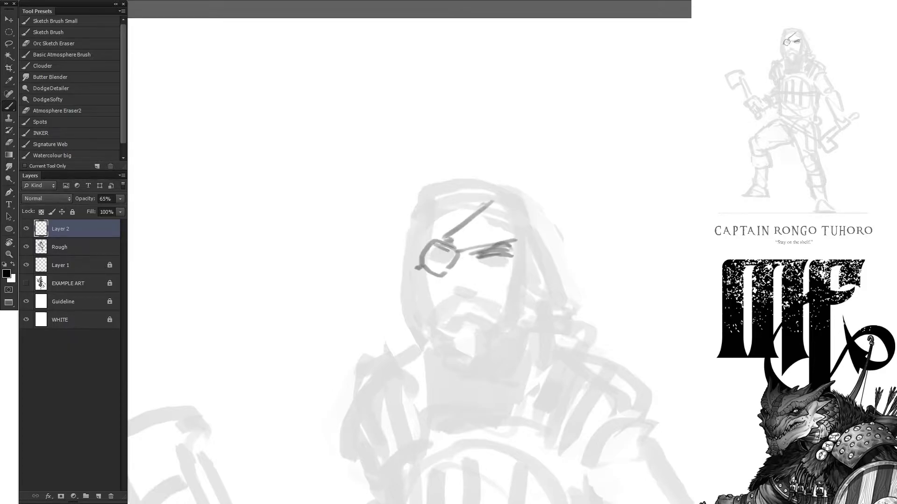
left_click_drag(425, 254, 451, 264)
left_click_drag(453, 262, 452, 289)
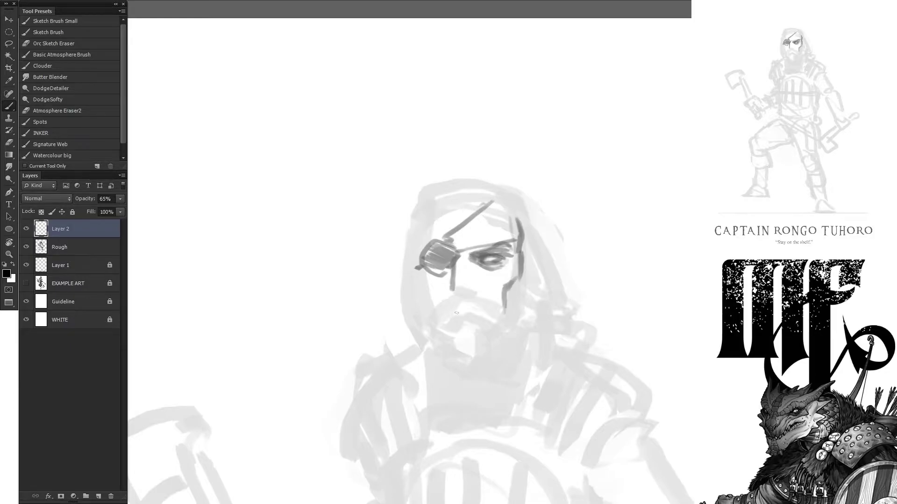
- Sketch the cheekbones, the base of the nose and the drooping moustache over the rough face
left_click_drag(427, 277, 433, 309)
left_click_drag(508, 281, 502, 322)
left_click_drag(474, 268, 475, 291)
left_click_drag(475, 291, 458, 295)
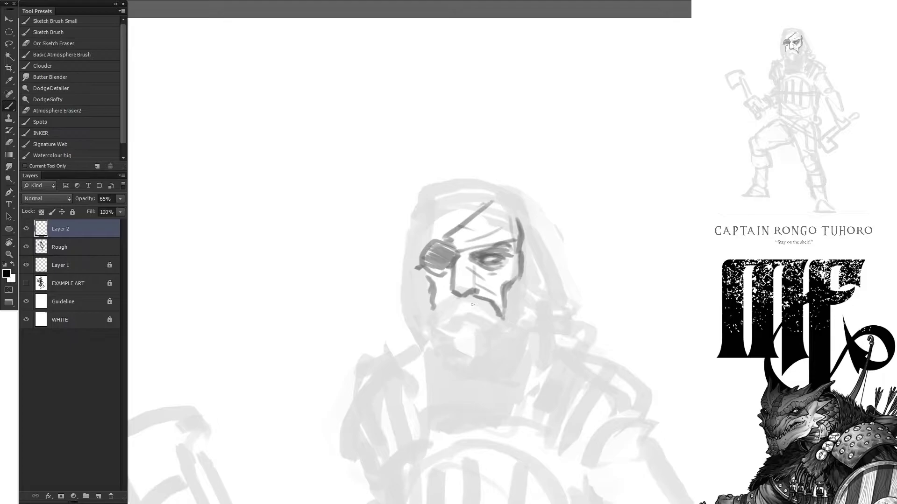
left_click_drag(512, 296, 516, 329)
left_click_drag(520, 304, 532, 313)
mouse_move(428, 292)
left_mouse_down()
mouse_move(420, 327)
mouse_move(486, 322)
mouse_move(457, 305)
left_mouse_up()
- Sketch the ear and outline the jaw with a squared-off full beard
left_click_drag(529, 253, 538, 252)
left_click_drag(536, 257, 516, 353)
left_click_drag(431, 312, 424, 338)
left_click_drag(518, 327, 500, 366)
mouse_move(426, 329)
left_mouse_down()
mouse_move(444, 366)
mouse_move(509, 374)
mouse_move(423, 358)
left_mouse_up()
left_click_drag(532, 332, 509, 362)
- Sketch the swept-back hair on top of the head and the long strands falling behind the ear
mouse_move(455, 205)
left_mouse_down()
mouse_move(483, 187)
mouse_move(463, 172)
left_mouse_up()
mouse_move(477, 201)
left_mouse_down()
mouse_move(518, 196)
mouse_move(528, 235)
left_mouse_up()
left_click_drag(518, 234, 533, 248)
left_click_drag(425, 213, 403, 281)
left_click_drag(522, 224, 592, 346)
left_click_drag(418, 267, 407, 317)
left_click_drag(525, 220, 606, 348)
left_click_drag(529, 265, 555, 336)
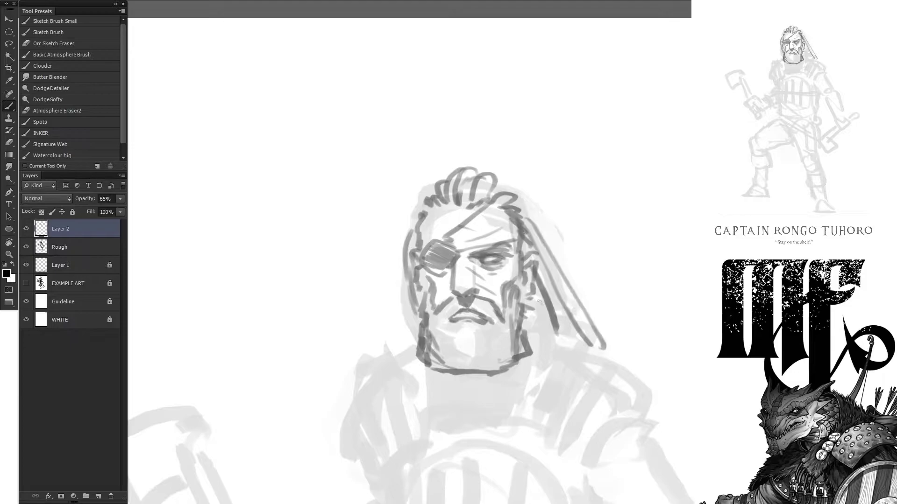
- Add texture strokes to the beard and extra hair strands on both sides of the face
left_click_drag(535, 294, 549, 334)
left_click_drag(415, 292, 404, 340)
left_click_drag(496, 315, 476, 356)
left_click_drag(454, 322, 443, 350)
left_click_drag(512, 317, 493, 336)
- Outline the layered shoulder armor plates over the rough shoulders
left_click_drag(400, 308, 374, 116)
mouse_move(516, 206)
left_mouse_down()
mouse_move(654, 216)
mouse_move(512, 204)
left_mouse_up()
mouse_move(532, 246)
left_mouse_down()
mouse_move(664, 256)
mouse_move(541, 281)
left_mouse_up()
mouse_move(388, 157)
left_mouse_down()
mouse_move(381, 231)
mouse_move(307, 240)
left_mouse_up()
mouse_move(307, 239)
left_mouse_down()
mouse_move(387, 252)
mouse_move(346, 269)
left_mouse_up()
left_click_drag(389, 250, 360, 280)
left_click_drag(316, 256, 368, 280)
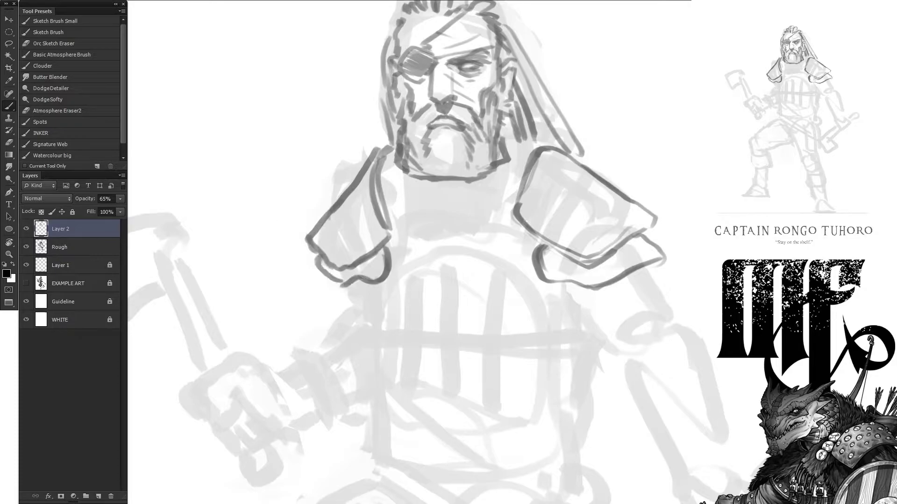
- Sketch the breastplate's neckline and its curved lower edge between the shoulder plates
left_click_drag(400, 149, 378, 184)
left_click_drag(513, 202, 390, 229)
left_click_drag(570, 282, 437, 317)
left_click_drag(367, 287, 467, 329)
left_click_drag(471, 224, 495, 276)
left_click_drag(444, 229, 456, 280)
left_click_drag(471, 278, 507, 322)
key("ctrl+alt+z")
key("ctrl+alt+z")
key("ctrl+alt+z")
key("ctrl+alt+z")
- Sketch two rows of rounded rectangular panels on the breastplate, separated by vertical lines
mouse_move(439, 213)
left_mouse_down()
mouse_move(441, 320)
mouse_move(467, 320)
left_mouse_up()
mouse_move(430, 220)
left_mouse_down()
mouse_move(429, 252)
mouse_move(414, 256)
left_mouse_up()
left_click_drag(418, 275, 423, 309)
left_click_drag(488, 219, 495, 257)
left_click_drag(477, 215, 481, 318)
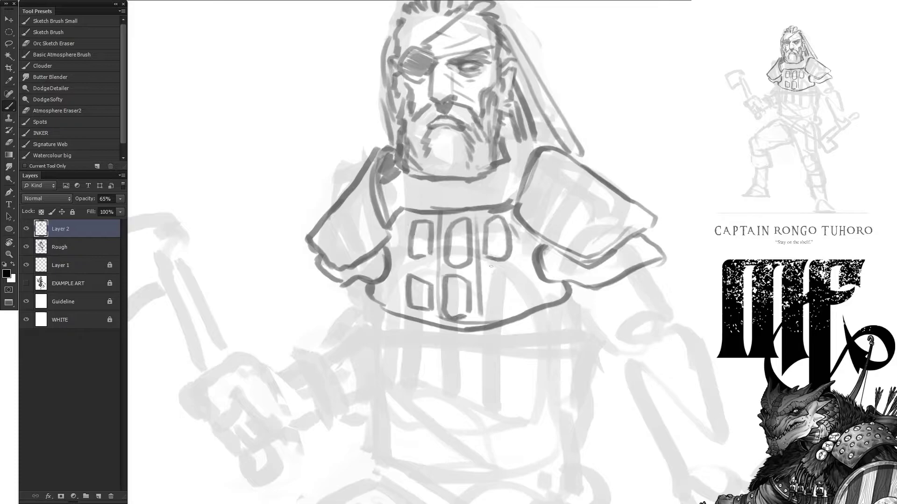
left_click_drag(519, 209, 525, 312)
left_click_drag(486, 270, 511, 317)
- Add the breastplate's side seams and edge lines, and sketch the collar beneath the beard
left_click_drag(402, 215, 407, 259)
left_click_drag(395, 200, 395, 299)
left_click_drag(521, 223, 530, 250)
left_click_drag(528, 258, 552, 295)
left_click_drag(497, 171, 509, 192)
mouse_move(405, 174)
left_mouse_down()
mouse_move(411, 204)
mouse_move(502, 183)
mouse_move(503, 172)
left_mouse_up()
left_click_drag(413, 191, 490, 177)
- Add more loose hair strands on both sides of the head
left_click_drag(535, 89, 599, 174)
left_click_drag(533, 78, 567, 153)
left_click_drag(387, 91, 376, 146)
- Refine the eyepatch, forehead and facial shading with alternating black and white brush strokes
mouse_move(402, 71)
left_mouse_down()
mouse_move(435, 233)
mouse_move(439, 223)
left_mouse_up()
key("x")
key("x")
left_click_drag(421, 241, 443, 271)
left_click_drag(462, 239, 450, 251)
key("x")
left_click_drag(435, 241, 463, 254)
key("x")
left_click_drag(437, 212, 462, 219)
key("x")
mouse_move(460, 255)
left_mouse_down()
mouse_move(431, 215)
mouse_move(385, 187)
left_mouse_up()
key("l")
mouse_move(344, 80)
left_mouse_down()
mouse_move(625, 340)
mouse_move(360, 80)
left_mouse_up()
key("b")
- Shade the beard and collar, and detail the breastplate's panels with rivets and stronger edge lines
left_click_drag(458, 277, 491, 299)
left_click_drag(404, 295, 466, 272)
left_click_drag(395, 192, 383, 256)
left_click_drag(519, 187, 497, 272)
left_click_drag(467, 303, 413, 251)
left_click_drag(400, 292, 399, 321)
left_click_drag(437, 290, 439, 312)
left_click_drag(361, 285, 360, 368)
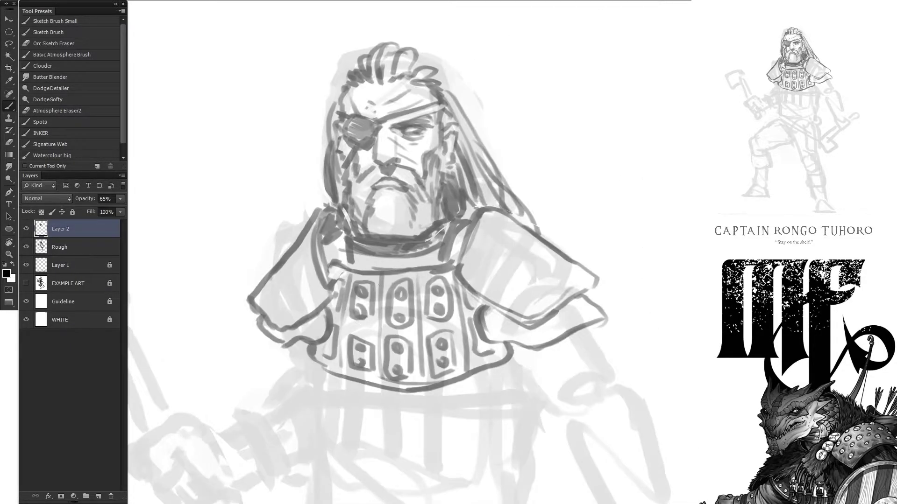
left_click_drag(332, 266, 445, 257)
- Sketch a diagonal strap across the torso with a diamond-marked buckle below the breastplate
left_click_drag(330, 469, 369, 244)
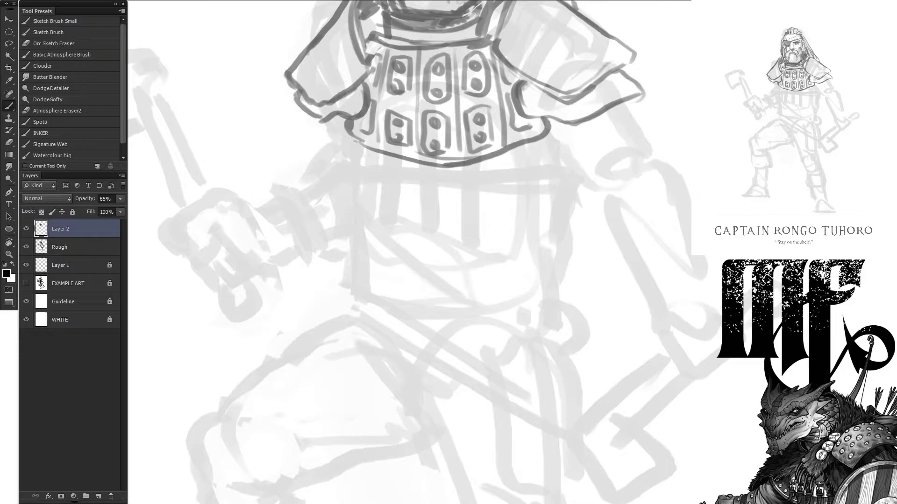
left_click_drag(399, 170, 415, 187)
left_click_drag(338, 131, 359, 206)
left_click_drag(364, 168, 469, 294)
left_click_drag(517, 295, 429, 239)
key("x")
left_click_drag(517, 295, 561, 309)
left_click_drag(469, 294, 559, 346)
left_click_drag(562, 314, 560, 343)
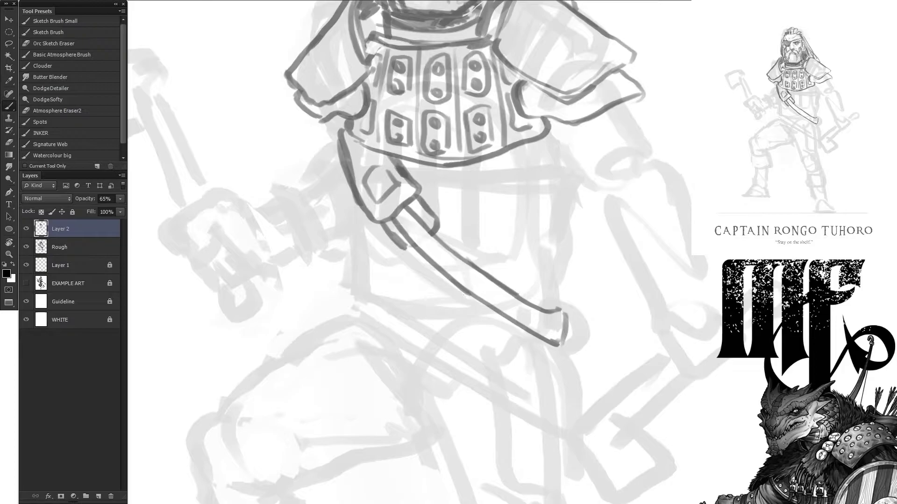
- Sketch the clenched fist with its thumb and curled fingers over the rough axe hand
mouse_move(188, 221)
left_mouse_down()
mouse_move(396, 296)
mouse_move(393, 282)
left_mouse_up()
left_click_drag(404, 287, 390, 317)
mouse_move(427, 270)
left_mouse_down()
mouse_move(467, 308)
mouse_move(432, 334)
left_mouse_up()
left_click_drag(385, 289, 362, 322)
mouse_move(416, 308)
left_mouse_down()
mouse_move(388, 338)
mouse_move(439, 352)
left_mouse_up()
left_click_drag(415, 345, 457, 369)
left_click_drag(347, 174, 392, 285)
key("ctrl+z")
left_click_drag(372, 316, 381, 324)
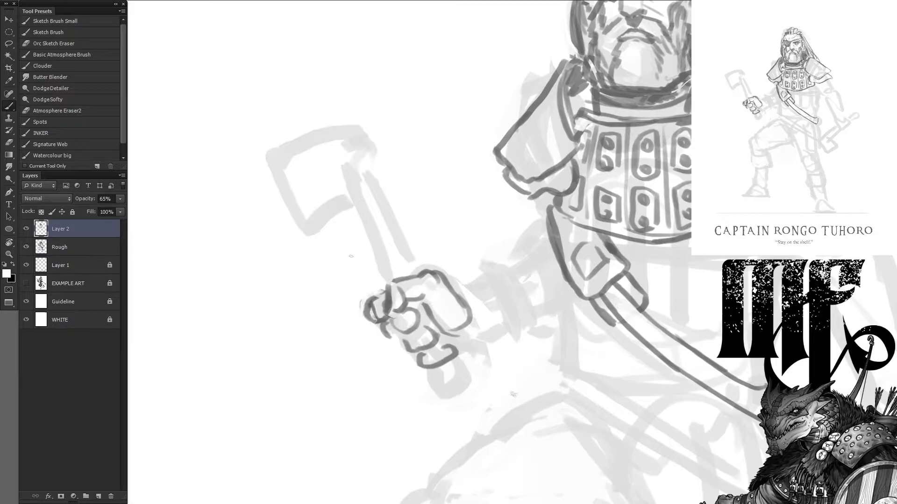
- Clean up around the fist and sketch the axe handle running through it, from pommel to top end
left_click_drag(346, 255, 382, 294)
left_click_drag(422, 303, 481, 376)
left_click_drag(440, 364, 456, 390)
left_click_drag(390, 280, 304, 140)
left_click_drag(287, 157, 306, 136)
left_click_drag(268, 279, 375, 305)
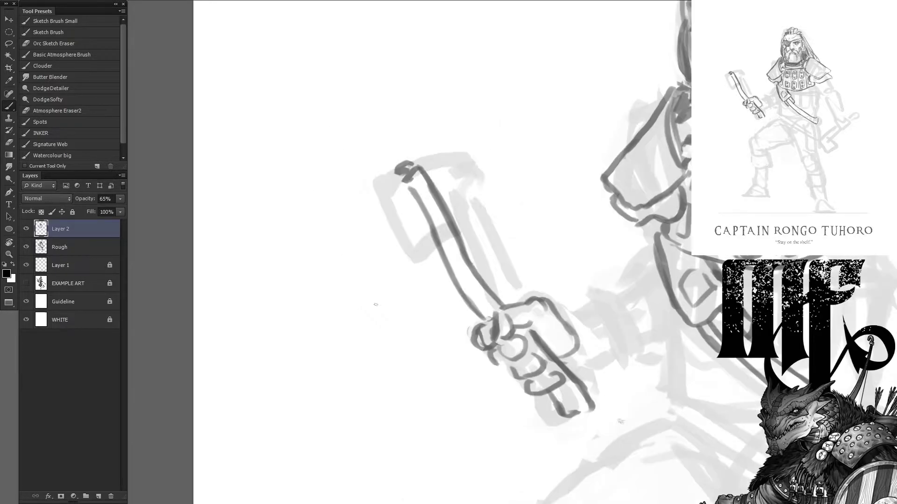
- Sketch the axe head with its curved blade, cutting edge and socket, and close the handle's lower end
left_click_drag(440, 174, 413, 243)
left_click_drag(403, 182, 336, 211)
mouse_move(435, 247)
left_mouse_down()
mouse_move(411, 331)
mouse_move(445, 357)
left_mouse_up()
left_click_drag(419, 217, 430, 362)
left_click_drag(328, 207, 431, 364)
left_click_drag(439, 168, 472, 215)
mouse_move(417, 187)
left_mouse_down()
mouse_move(401, 343)
mouse_move(397, 334)
left_mouse_up()
left_click_drag(459, 229, 512, 311)
mouse_move(426, 168)
left_mouse_down()
mouse_move(472, 234)
mouse_move(432, 157)
left_mouse_up()
mouse_move(542, 402)
left_mouse_down()
mouse_move(595, 400)
mouse_move(579, 421)
left_mouse_up()
- Select the axe head with the Lasso and reposition it on the handle with Free Transform
key("l")
mouse_move(322, 162)
left_mouse_down()
mouse_move(488, 229)
mouse_move(299, 154)
left_mouse_up()
key("ctrl+t")
left_click_drag(278, 123, 333, 162)
key("Return")
key("ctrl+d")
key("b")
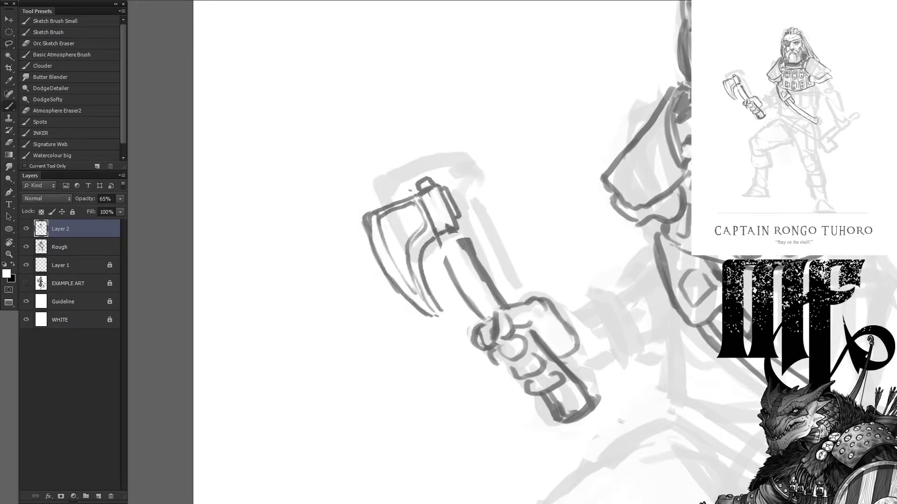
- Redraw the axe handle's edges between the axe head and the fist, and below the fingers
left_click_drag(544, 346, 587, 407)
mouse_move(427, 187)
left_mouse_down()
mouse_move(451, 263)
mouse_move(474, 220)
mouse_move(486, 319)
left_mouse_up()
left_click_drag(474, 248, 515, 313)
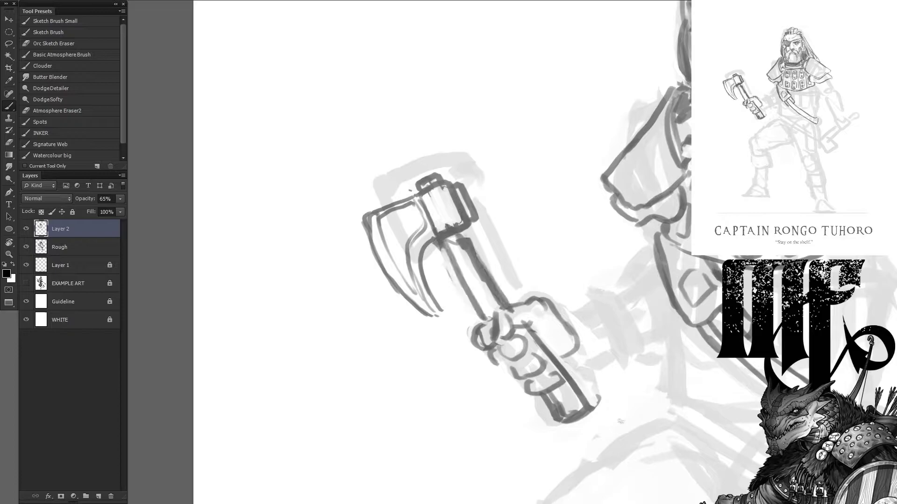
- Sketch the forearm with its banded bracer and the sleeve folds up to the shoulder plate
left_click_drag(573, 322, 591, 372)
mouse_move(567, 318)
left_mouse_down()
mouse_move(631, 299)
mouse_move(616, 290)
left_mouse_up()
left_click_drag(584, 324, 619, 374)
mouse_move(656, 223)
left_mouse_down()
mouse_move(649, 272)
mouse_move(636, 269)
left_mouse_up()
left_click_drag(628, 359, 671, 340)
left_click_drag(616, 292, 659, 336)
left_click_drag(637, 271, 667, 317)
left_click_drag(559, 320, 577, 312)
mouse_move(551, 356)
left_mouse_down()
mouse_move(571, 347)
mouse_move(592, 409)
left_mouse_up()
key("ctrl+z")
- Select the fist and lower handle with the Lasso and adjust their position with Free Transform
key("l")
left_click_drag(467, 299, 593, 420)
key("ctrl+t")
left_click_drag(528, 346, 523, 340)
key("Return")
key("b")
- Sketch a hanging hip guard with rows of riveted panels below the diagonal strap
key("x")
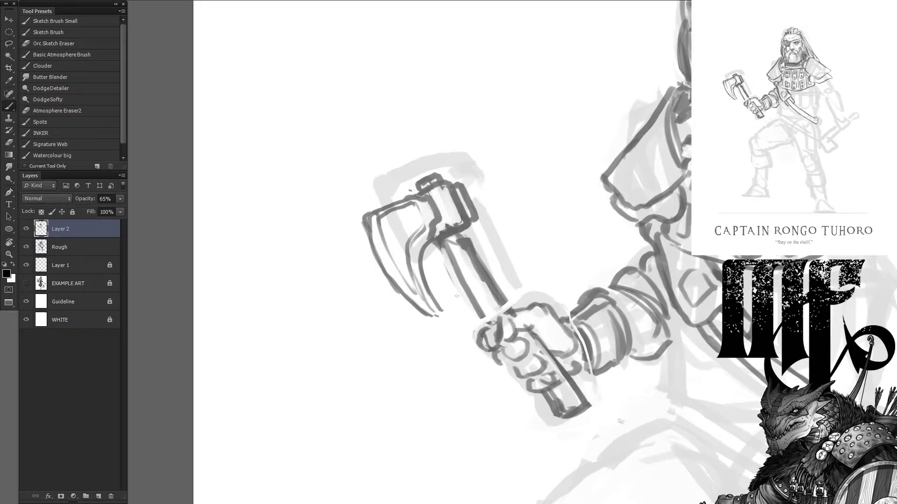
left_click_drag(548, 334, 401, 285)
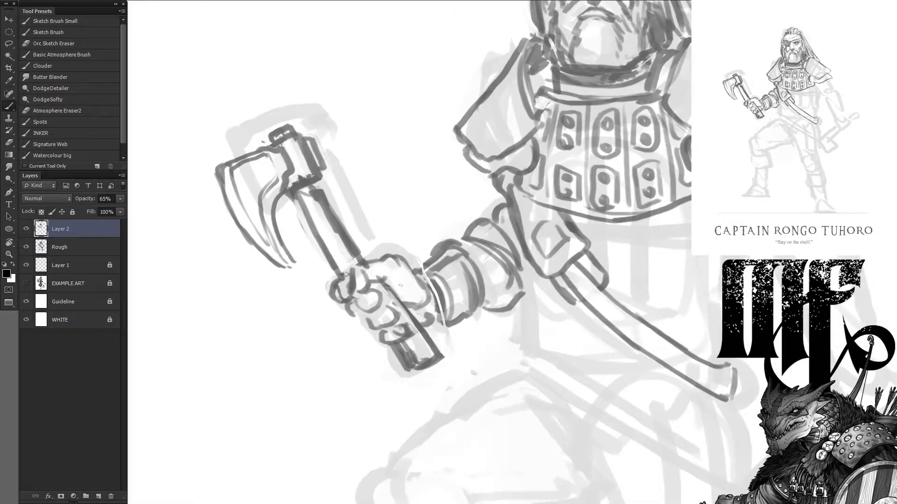
left_click_drag(334, 337, 309, 224)
mouse_move(654, 288)
left_mouse_down()
mouse_move(654, 427)
mouse_move(715, 326)
mouse_move(722, 441)
left_mouse_up()
left_click_drag(667, 416, 715, 429)
mouse_move(670, 310)
left_mouse_down()
mouse_move(703, 327)
mouse_move(698, 355)
left_mouse_up()
left_click_drag(677, 376, 701, 390)
- Sketch the two parallel lines of the belt running diagonally from the waist to the hip guard
key("x")
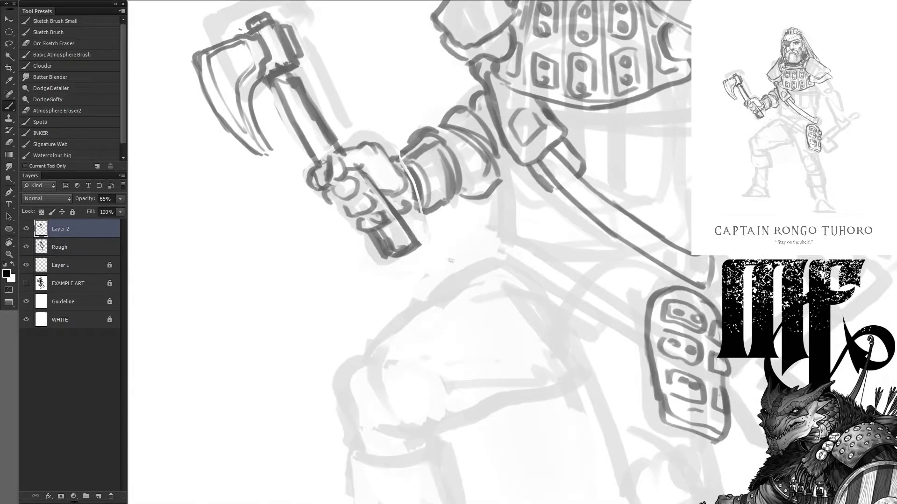
left_click_drag(515, 243, 642, 322)
left_click_drag(506, 244, 632, 334)
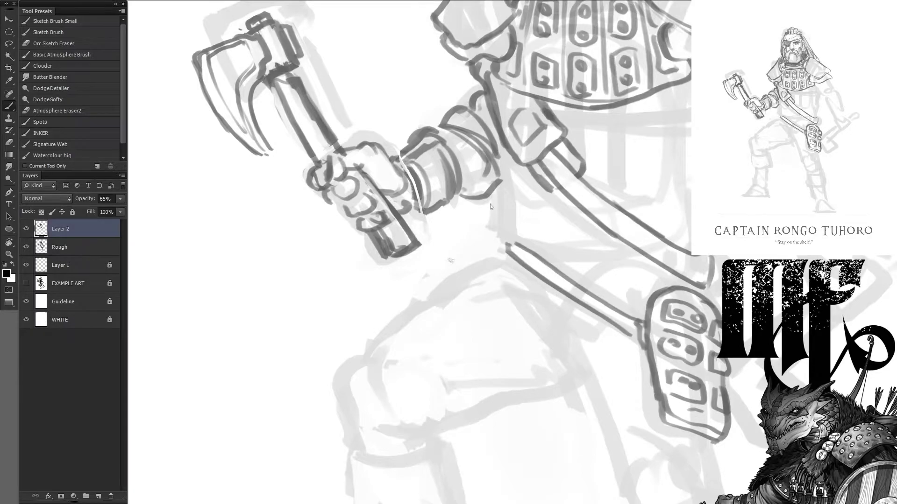
- Sketch a set of rounded loops wrapping around the middle of the diagonal belt
left_click_drag(490, 206, 458, 307)
mouse_move(549, 292)
left_mouse_down()
mouse_move(586, 341)
mouse_move(605, 338)
left_mouse_up()
left_click_drag(542, 323, 576, 281)
left_click_drag(584, 285, 609, 310)
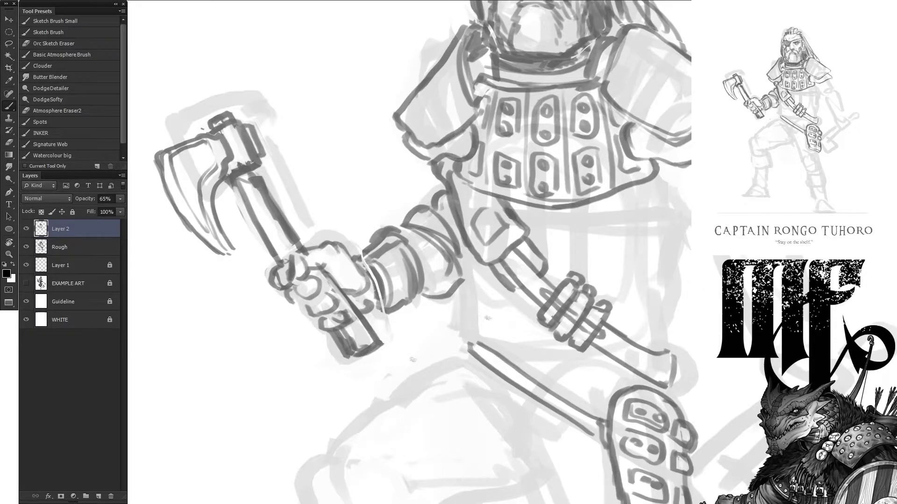
- Sketch a square buckle and the tunic's lower edges around the wrapped belt loops, and close off the belt's end
left_click_drag(669, 344, 612, 309)
left_click_drag(607, 345, 584, 401)
left_click_drag(556, 329, 528, 373)
left_click_drag(514, 344, 469, 362)
mouse_move(546, 327)
left_mouse_down()
mouse_move(533, 367)
mouse_move(558, 357)
left_mouse_up()
key("x")
left_click_drag(586, 352, 607, 401)
left_click_drag(639, 343, 685, 392)
left_click_drag(626, 364, 682, 396)
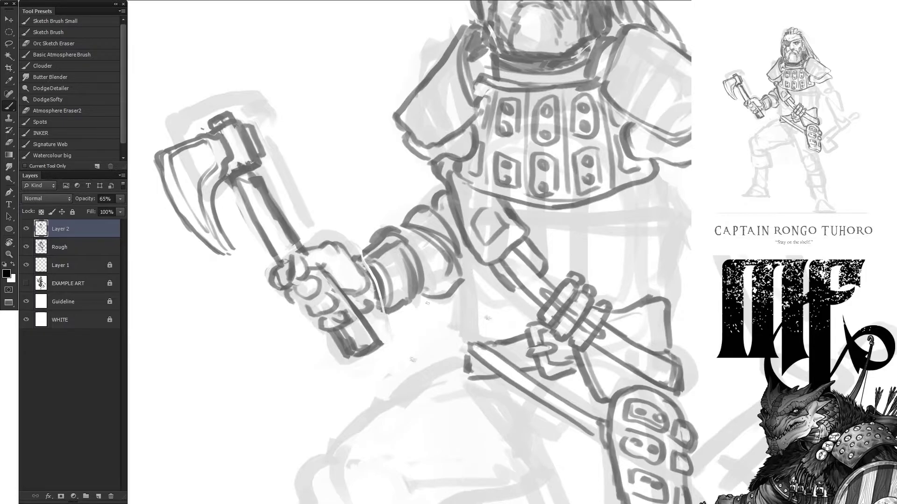
- Sketch a second diagonal strap across the torso with the waist's side contours and cloth folds
left_click_drag(552, 210, 649, 293)
left_click_drag(567, 234, 644, 301)
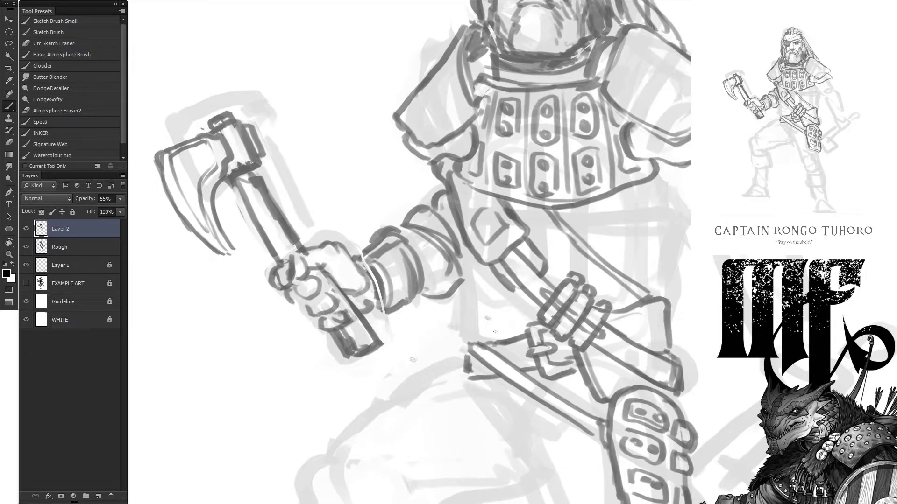
left_click_drag(468, 255, 463, 338)
left_click_drag(687, 215, 644, 297)
left_click_drag(567, 231, 653, 192)
left_click_drag(617, 257, 677, 217)
- Rotate the canvas and sketch the curled fingers of the lowered hand
left_click_drag(514, 304, 369, 203)
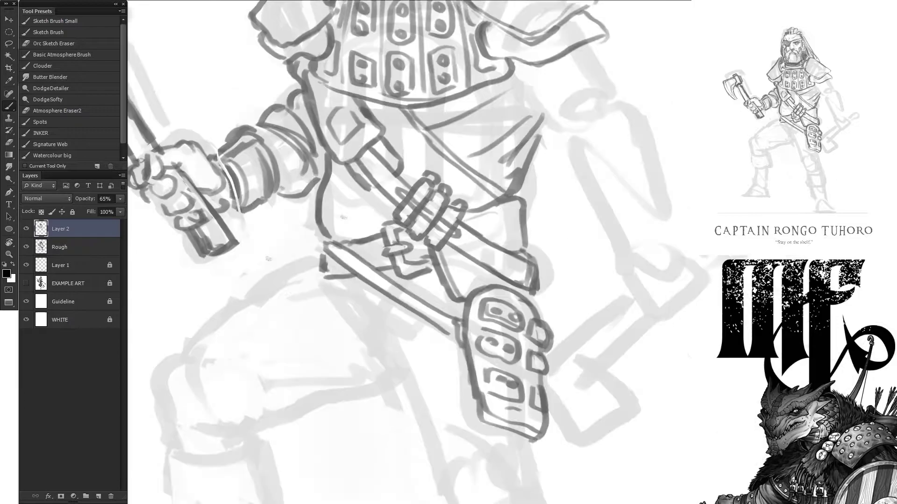
key("r")
mouse_move(368, 382)
left_mouse_down()
mouse_move(405, 371)
mouse_move(491, 371)
mouse_move(557, 316)
mouse_move(562, 246)
mouse_move(569, 246)
left_mouse_up()
key("b")
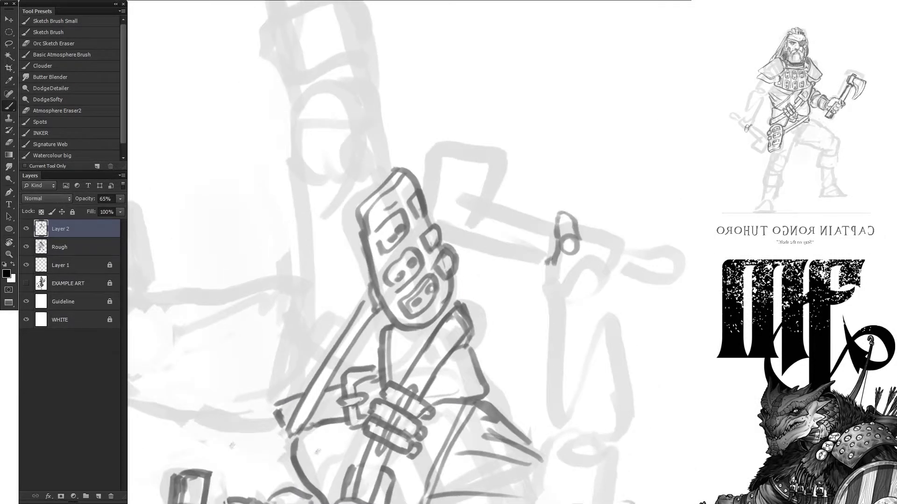
left_click_drag(619, 264, 607, 313)
left_click_drag(547, 261, 561, 301)
left_click_drag(571, 251, 583, 298)
left_click_drag(591, 256, 592, 297)
- Complete the outline of the lowered fist and clean up its overlapping lines in white
key("r")
mouse_move(484, 289)
left_mouse_down()
mouse_move(643, 283)
mouse_move(546, 390)
left_mouse_up()
key("b")
key("x")
left_click_drag(653, 327, 549, 416)
mouse_move(590, 377)
left_mouse_down()
mouse_move(575, 396)
mouse_move(521, 297)
mouse_move(491, 306)
left_mouse_up()
key("x")
key("x")
left_click_drag(651, 178, 643, 201)
- Select the lowered fist with the Lasso and adjust its position with Free Transform
key("l")
left_click_drag(495, 304, 602, 207)
key("ctrl+t")
left_click_drag(547, 261, 541, 280)
key("Return")
key("ctrl+d")
- Sketch the second axe's handle running down from the lowered fist and the first edge of its head
key("b")
left_click_drag(587, 210, 512, 288)
left_click_drag(641, 135, 658, 169)
left_click_drag(517, 314, 565, 358)
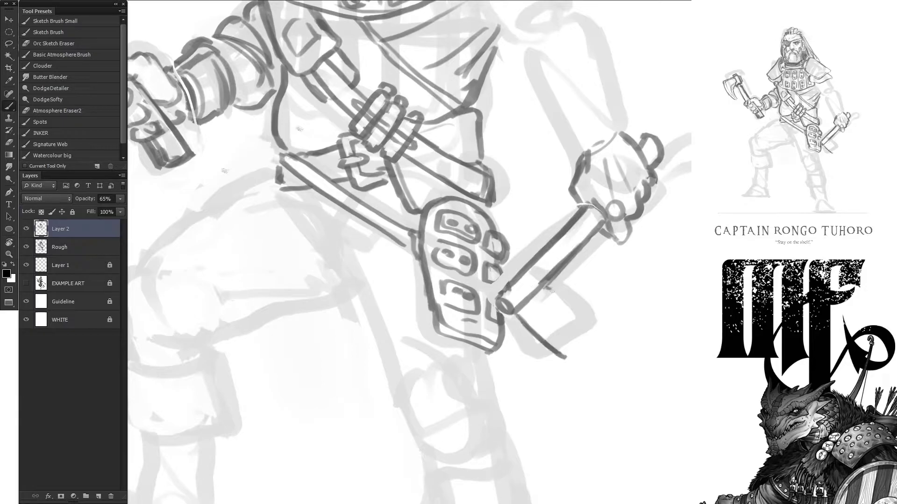
- Outline the second axe's flared blade and its socket around the handle, masking overlapping lines in white
left_click_drag(540, 286, 611, 312)
left_click_drag(608, 312, 566, 354)
mouse_move(518, 268)
left_mouse_down()
mouse_move(493, 309)
mouse_move(490, 287)
left_mouse_up()
key("x")
key("x")
mouse_move(517, 268)
left_mouse_down()
mouse_move(491, 292)
mouse_move(546, 357)
left_mouse_up()
key("x")
left_click_drag(513, 320, 563, 359)
key("x")
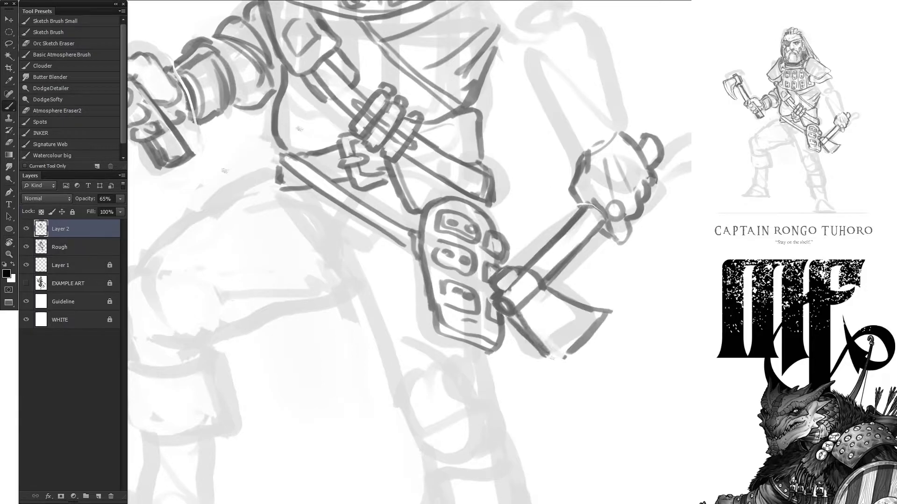
- Refine the end of the second axe's handle where it emerges behind the lowered fist
key("x")
left_click_drag(661, 147, 653, 173)
key("x")
left_click_drag(640, 136, 650, 148)
- Sketch a bracer with stacked riveted panels and side straps on the lowered forearm
left_click_drag(323, 242, 182, 355)
left_click_drag(497, 249, 453, 268)
left_click_drag(441, 264, 488, 143)
left_click_drag(490, 192, 506, 247)
mouse_move(452, 212)
left_mouse_down()
mouse_move(493, 228)
mouse_move(502, 247)
left_mouse_up()
left_click_drag(443, 177, 495, 208)
left_click_drag(490, 144, 439, 171)
left_click_drag(429, 182, 407, 211)
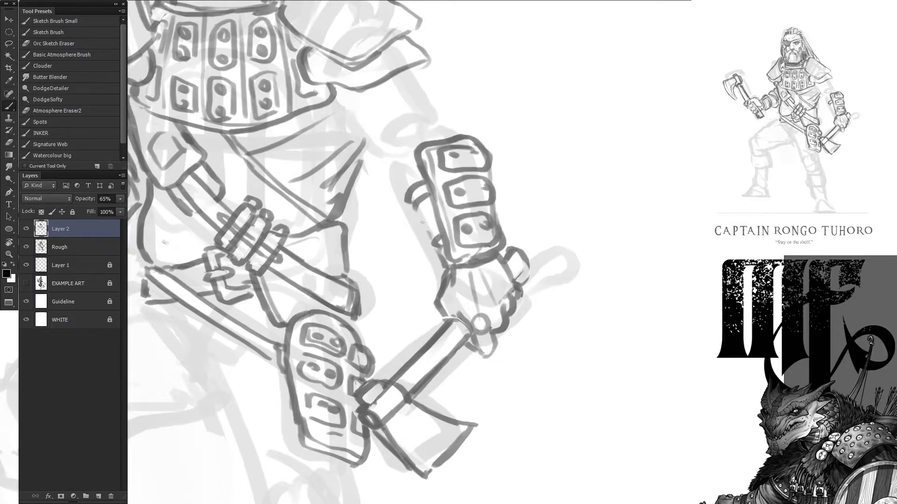
- Sketch the elbow and upper sleeve contours connecting the riveted bracer to the shoulder plate
left_click_drag(455, 119, 388, 135)
left_click_drag(280, 234, 402, 378)
left_click_drag(532, 292, 509, 339)
mouse_move(566, 230)
left_mouse_down()
mouse_move(521, 261)
mouse_move(451, 265)
left_mouse_up()
left_click_drag(558, 211, 534, 245)
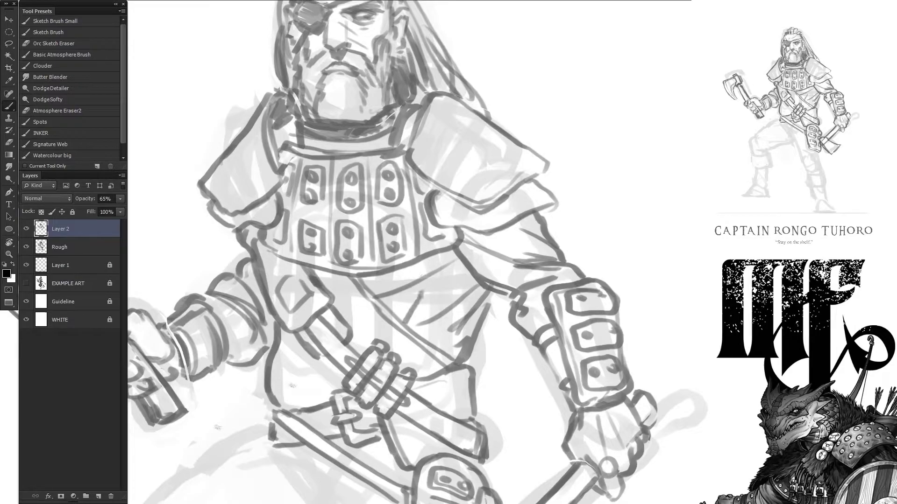
- Sketch two dagger hilts with wrapped grips tucked behind the diagonal chest strap
left_click_drag(409, 280, 437, 273)
mouse_move(417, 289)
left_mouse_down()
mouse_move(397, 324)
mouse_move(464, 304)
left_mouse_up()
left_click_drag(449, 318, 423, 339)
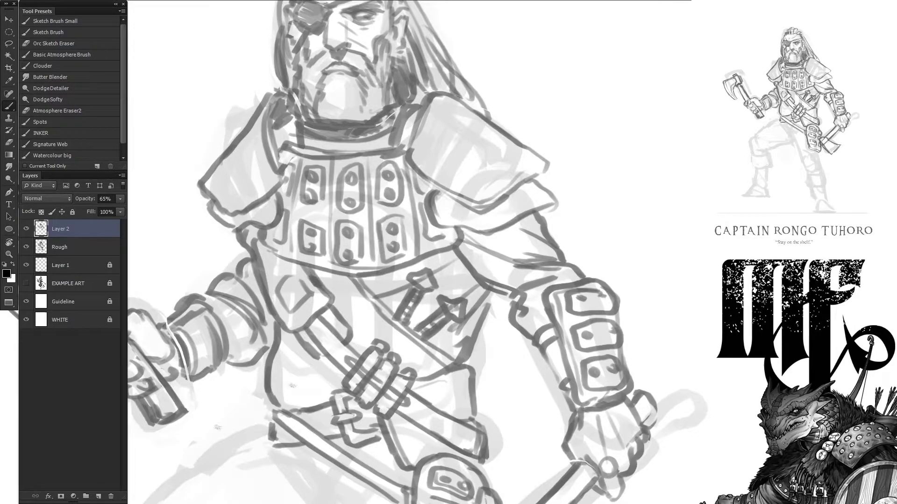
- Sketch riveted rectangular panels and edge plates on the shoulder guard of the lowered arm
left_click_drag(327, 187, 345, 285)
left_click_drag(462, 200, 456, 257)
left_click_drag(495, 219, 505, 276)
left_click_drag(528, 243, 537, 292)
left_click(479, 258)
left_click(452, 242)
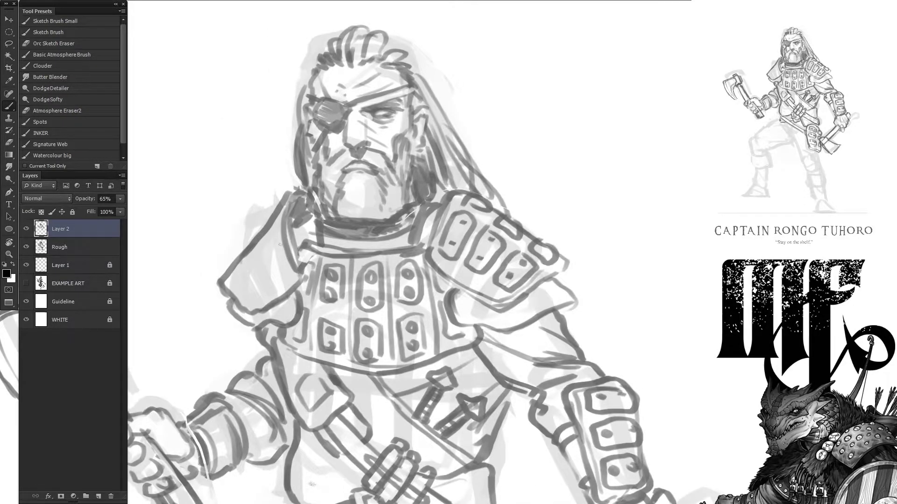
- Sketch matching riveted panels and a raised edge on the shoulder guard of the axe-raising arm
left_click_drag(279, 244, 261, 280)
left_click_drag(272, 257, 227, 302)
left_click(272, 265)
left_click(259, 284)
left_click_drag(278, 209, 238, 252)
- Adjust the raised axe's placement with Free Transform
mouse_move(305, 225)
left_mouse_down()
mouse_move(293, 277)
mouse_move(598, 203)
left_mouse_up()
mouse_move(205, 219)
left_mouse_down()
mouse_move(215, 224)
mouse_move(187, 220)
left_mouse_up()
key("ctrl+t")
key("Return")
- Clear the raised axe's handle in white and sketch crisscross wrapping along its grip
key("x")
mouse_move(346, 275)
left_mouse_down()
mouse_move(386, 327)
mouse_move(369, 316)
left_mouse_up()
key("x")
left_click_drag(357, 311, 383, 332)
left_click_drag(420, 369, 455, 432)
mouse_move(641, 174)
left_mouse_down()
mouse_move(478, 179)
mouse_move(561, 251)
left_mouse_up()
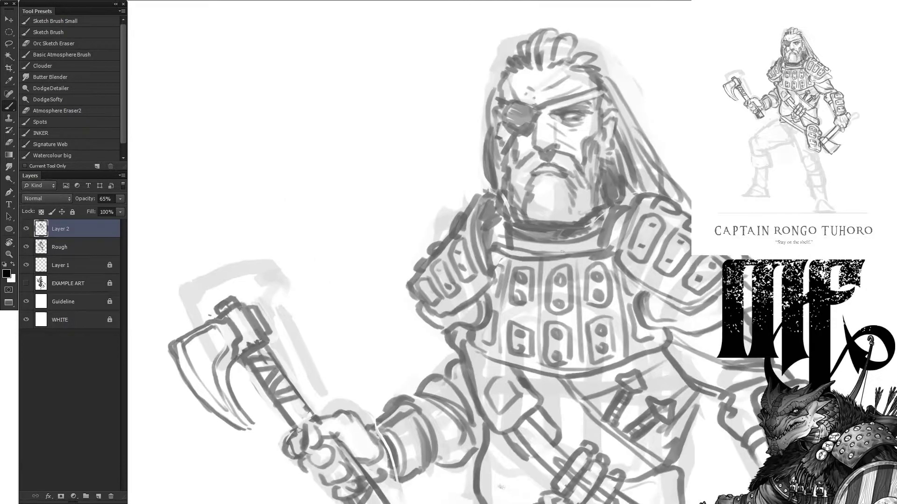
- Sketch drips running down from the raised fist and the lower end of the axe handle
left_click_drag(271, 327, 238, 415)
left_click_drag(327, 420, 374, 178)
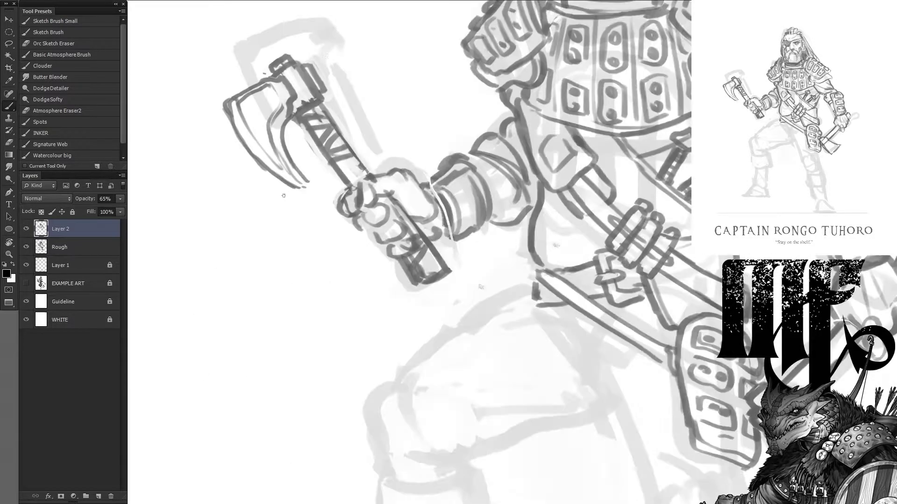
left_click_drag(402, 248, 372, 232)
left_click_drag(365, 217, 341, 270)
left_click_drag(383, 262, 385, 315)
left_click_drag(364, 247, 364, 303)
left_click_drag(360, 161, 374, 180)
mouse_move(622, 351)
left_mouse_down()
mouse_move(594, 174)
mouse_move(571, 275)
left_mouse_up()
left_click_drag(592, 239, 594, 298)
left_click_drag(577, 153, 574, 245)
left_click_drag(563, 174, 595, 179)
- Sketch tall flames rising around the raised axe head, undoing the stray stroke
left_click_drag(230, 234, 434, 251)
mouse_move(509, 162)
left_mouse_down()
mouse_move(535, 392)
mouse_move(450, 414)
left_mouse_up()
key("ctrl+z")
mouse_move(495, 75)
left_mouse_down()
mouse_move(532, 327)
mouse_move(437, 69)
left_mouse_up()
left_click_drag(421, 33, 411, 80)
mouse_move(418, 79)
left_mouse_down()
mouse_move(387, 175)
mouse_move(350, 229)
left_mouse_up()
left_click_drag(460, 68, 455, 142)
left_click_drag(450, 379, 376, 409)
mouse_move(444, 233)
left_mouse_down()
mouse_move(444, 373)
mouse_move(235, 213)
left_mouse_up()
- Sketch the straight leg's thigh contours and its rounded kneepad below the hip guard
key("l")
left_click_drag(514, 420, 374, 163)
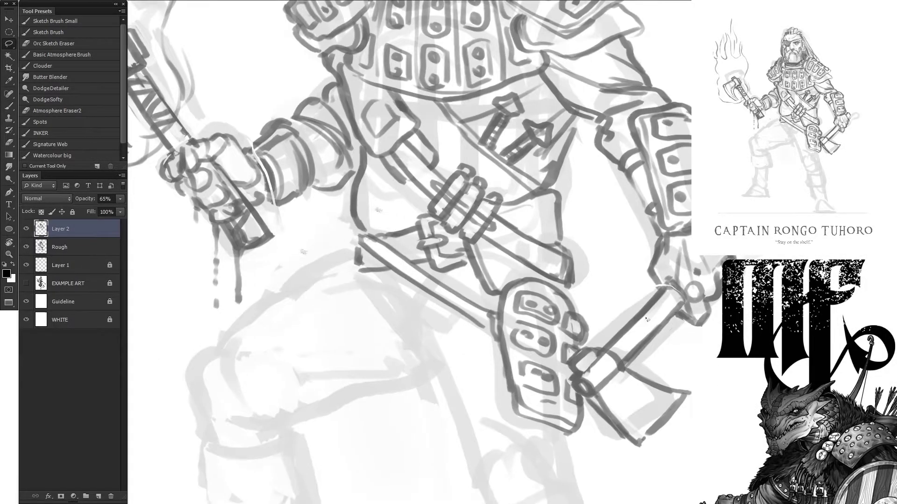
left_click_drag(397, 495, 444, 322)
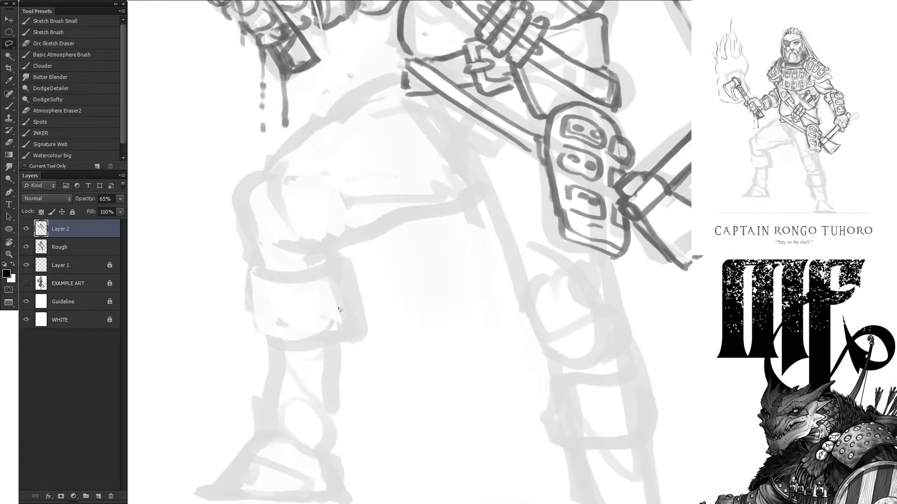
mouse_move(327, 233)
left_mouse_down()
mouse_move(547, 308)
mouse_move(355, 308)
left_mouse_up()
key("b")
left_click_drag(533, 317, 579, 390)
left_click_drag(586, 338, 653, 383)
left_click_drag(569, 376, 649, 437)
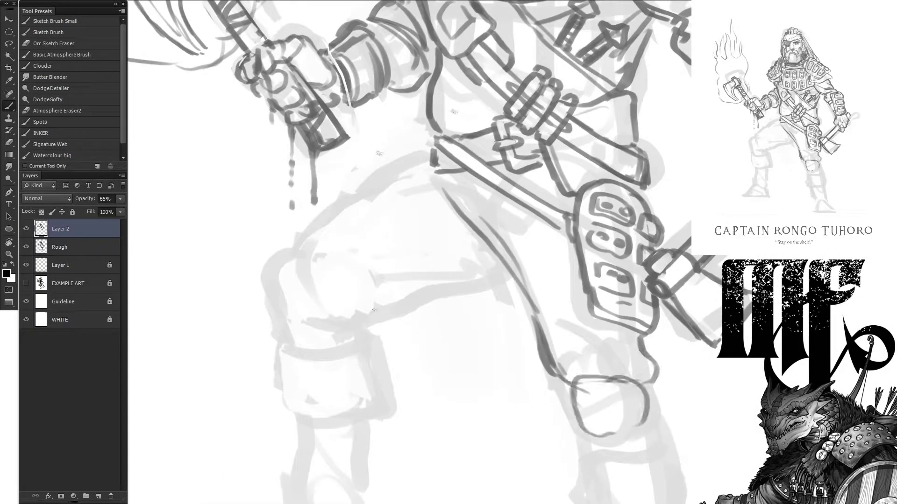
- Sketch the bent leg's thigh outline, its trouser folds and an oval kneepad
left_click_drag(432, 163, 343, 220)
left_click_drag(346, 213, 285, 254)
left_click_drag(287, 238, 474, 255)
left_click_drag(345, 216, 486, 248)
left_click_drag(362, 275, 518, 287)
left_click_drag(331, 336, 530, 285)
left_click_drag(280, 262, 317, 329)
- Sketch the straight leg's trouser fold and the hip lines beneath the diagonal belt, masking overlaps in white
left_click_drag(523, 208, 528, 296)
left_click_drag(560, 215, 435, 172)
left_click_drag(427, 142, 420, 173)
key("x")
left_click_drag(523, 205, 474, 216)
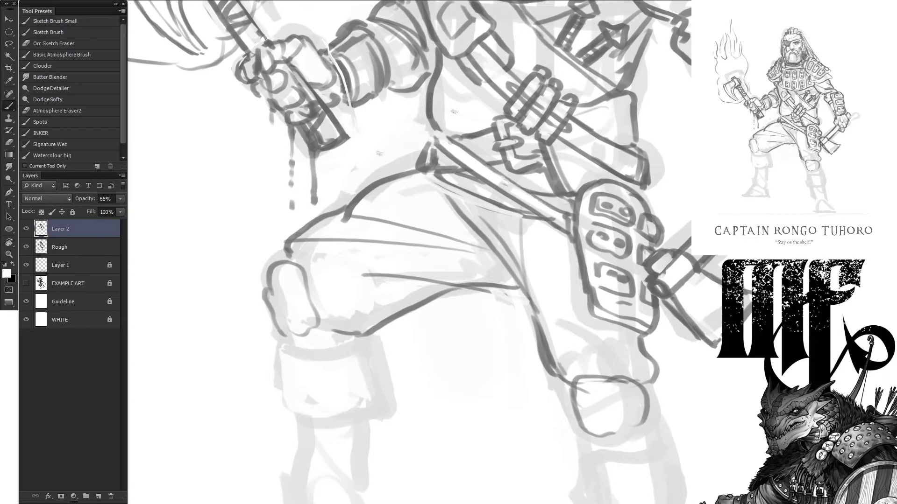
- Sketch a short strap segment under the diagonal belt and clean up the hip corner in white
key("x")
left_click_drag(439, 129, 430, 145)
left_click_drag(482, 183, 520, 214)
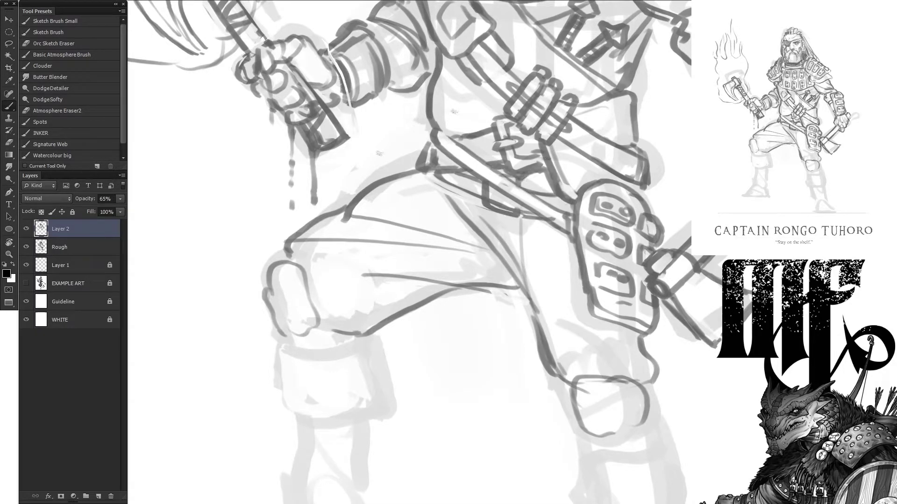
key("x")
left_click_drag(422, 148, 458, 169)
key("x")
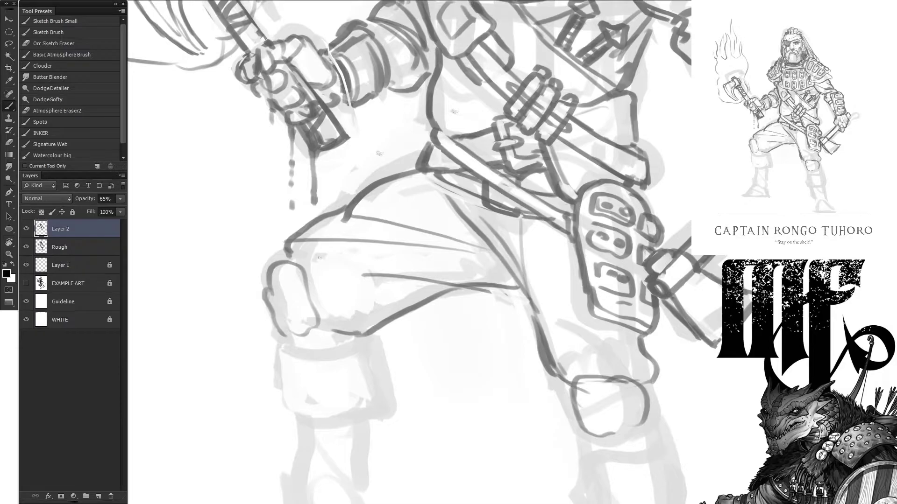
- Rework the tunic's waist contour and folds on the raised-axe side, and add drip marks on the bent thigh
key("x")
mouse_move(430, 80)
left_mouse_down()
mouse_move(431, 116)
mouse_move(421, 133)
left_mouse_up()
key("x")
left_click_drag(420, 186, 439, 336)
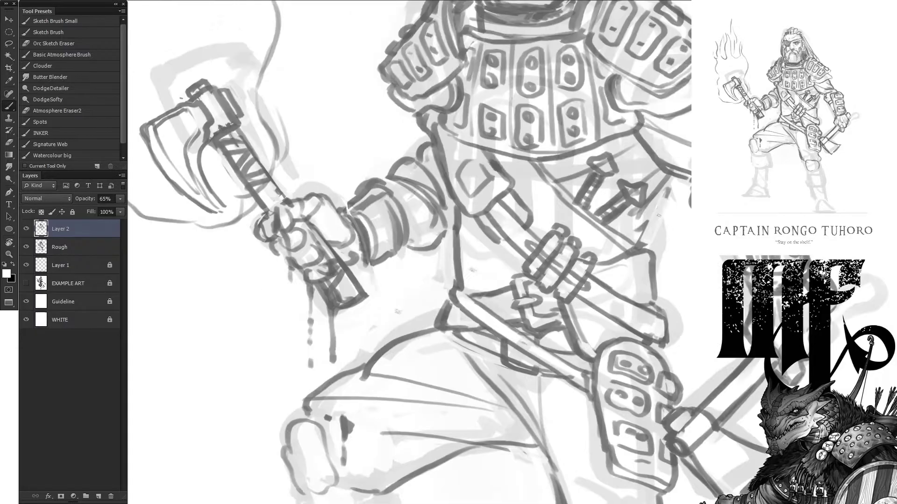
left_click_drag(455, 204, 507, 273)
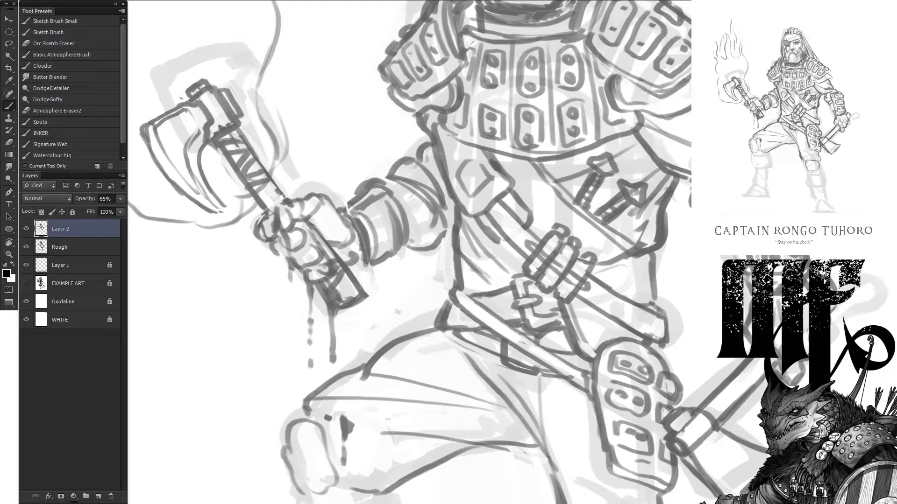
- Sketch the bent leg's tall boot shaft with a folded cuff, a buttoned side flap and a pointed rear flap
left_click_drag(279, 425, 326, 172)
left_click_drag(341, 247, 432, 243)
mouse_move(337, 269)
left_mouse_down()
mouse_move(439, 264)
mouse_move(355, 350)
left_mouse_up()
left_click_drag(350, 277, 373, 397)
left_click_drag(432, 267, 436, 394)
left_click_drag(362, 402, 442, 415)
mouse_move(390, 299)
left_mouse_down()
mouse_move(421, 348)
mouse_move(420, 325)
left_mouse_up()
left_click_drag(357, 278, 322, 326)
left_click_drag(429, 256, 436, 280)
- Sketch the foot of the bent leg's boot with an ankle strap, round stud, toe cap and sole
mouse_move(348, 416)
left_mouse_down()
mouse_move(366, 314)
mouse_move(397, 308)
mouse_move(448, 330)
left_mouse_up()
mouse_move(374, 317)
left_mouse_down()
mouse_move(411, 332)
mouse_move(397, 364)
left_mouse_up()
mouse_move(346, 334)
left_mouse_down()
mouse_move(362, 326)
mouse_move(373, 336)
left_mouse_up()
mouse_move(312, 372)
left_mouse_down()
mouse_move(324, 339)
mouse_move(455, 327)
left_mouse_up()
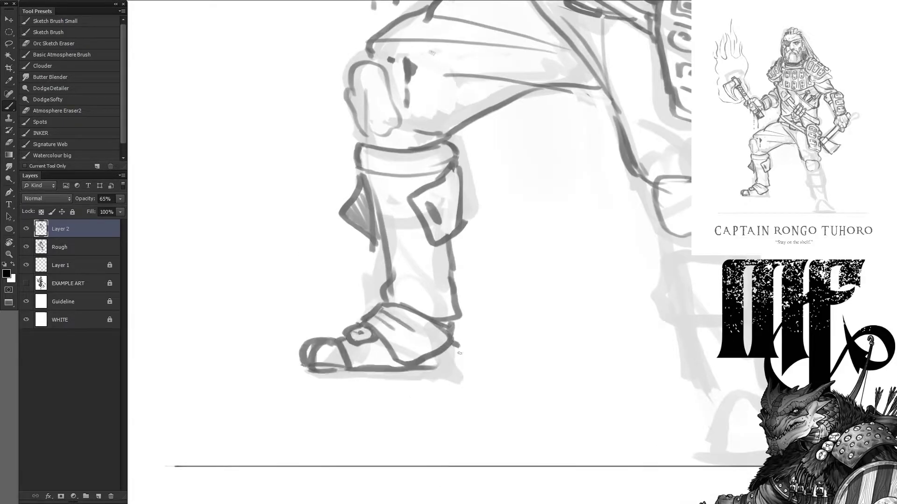
- Reshape the bent leg's boot flap into a studded point, close the heel, and draw creases down the shaft
key("x")
left_click_drag(427, 206, 439, 222)
key("x")
mouse_move(449, 174)
left_mouse_down()
mouse_move(392, 208)
mouse_move(449, 234)
left_mouse_up()
key("x")
left_click_drag(451, 252, 458, 308)
key("x")
left_click_drag(439, 233, 403, 280)
key("x")
- Darken the folds just above the bent leg's boot cuff and refine the knee pad's outline
left_click_drag(446, 146, 455, 156)
key("x")
left_click_drag(408, 132, 472, 140)
left_click_drag(393, 145, 354, 61)
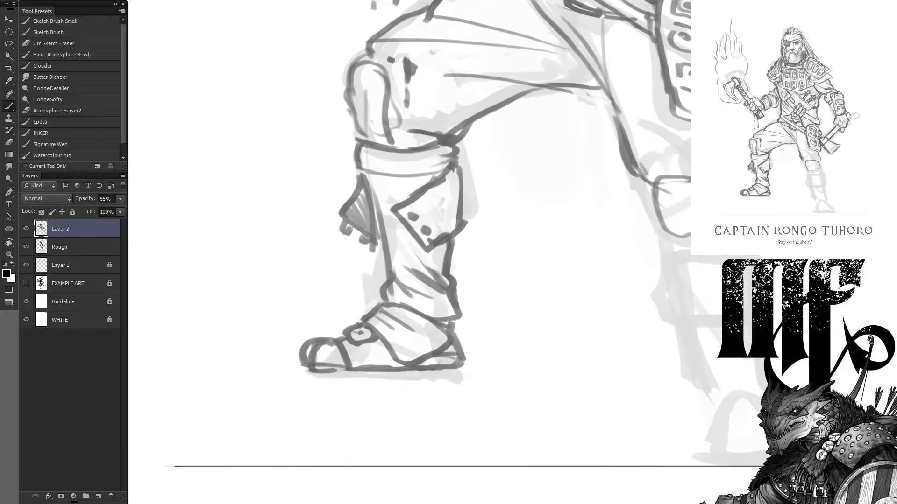
- Mirror the canvas view horizontally and sketch the straight leg's thigh contours and crotch folds below the hip armor
key("h")
left_click_drag(360, 164, 446, 206)
left_click_drag(416, 164, 495, 201)
left_click_drag(428, 184, 481, 210)
left_click_drag(288, 149, 395, 172)
key("x")
left_click_drag(293, 154, 325, 161)
left_click_drag(281, 295, 506, 421)
key("x")
left_click_drag(523, 192, 607, 262)
key("x")
left_click_drag(486, 210, 519, 276)
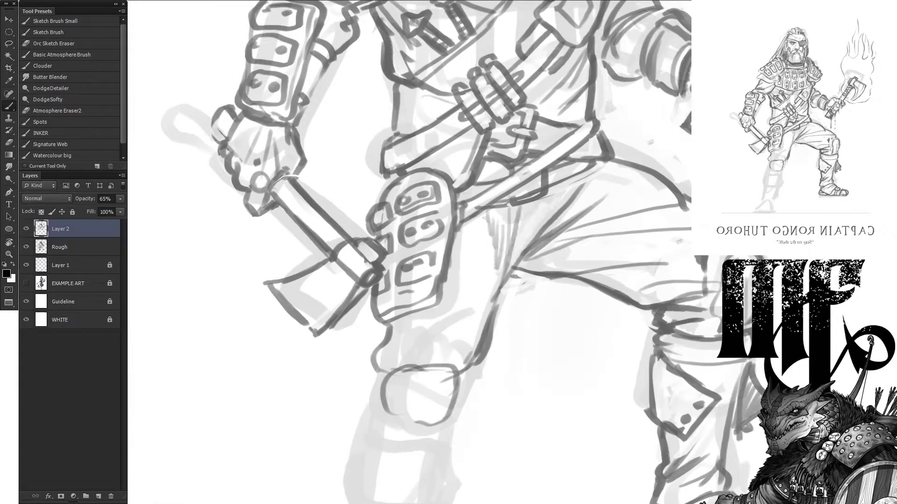
- Outline both sides of the straight leg's knee, its boot cuff and one edge of the boot shaft
key("x")
left_click_drag(430, 310, 388, 348)
left_click_drag(472, 364, 450, 413)
left_click_drag(378, 369, 368, 423)
left_click_drag(420, 373, 481, 187)
left_click_drag(413, 254, 513, 256)
left_click_drag(505, 275, 467, 397)
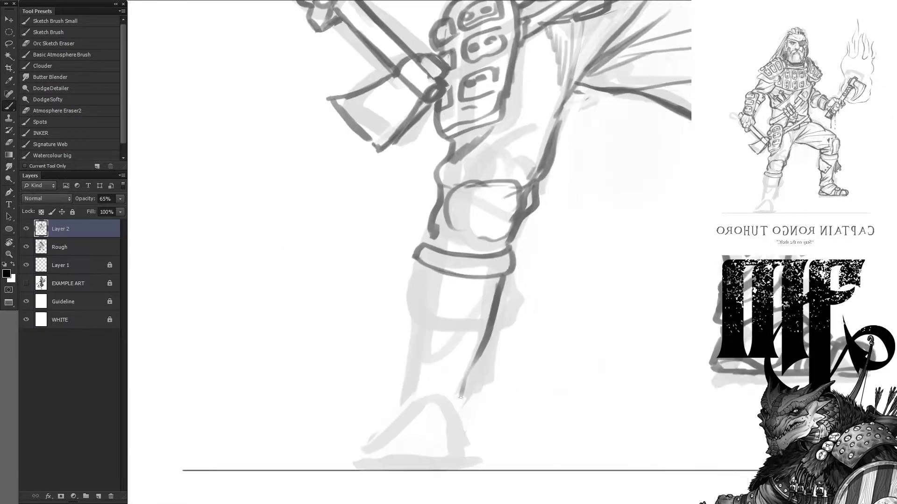
- Sketch the other edge of the straight leg's boot shaft and the ankle opening
left_click_drag(427, 270, 405, 389)
left_click_drag(467, 375, 460, 406)
mouse_move(399, 401)
left_mouse_down()
mouse_move(477, 425)
mouse_move(467, 425)
left_mouse_up()
key("x")
key("x")
left_click_drag(373, 434, 410, 397)
- Sketch the foot of the straight leg's boot with a rounded toe cap, instep band and sole
scroll(421, 373, "down", 5)
mouse_move(393, 327)
left_mouse_down()
mouse_move(335, 336)
mouse_move(329, 346)
left_mouse_up()
key("x")
left_click_drag(322, 354, 399, 362)
key("x")
key("x")
mouse_move(374, 322)
left_mouse_down()
mouse_move(406, 313)
mouse_move(385, 309)
left_mouse_up()
mouse_move(406, 355)
left_mouse_down()
mouse_move(420, 329)
mouse_move(456, 358)
left_mouse_up()
key("x")
mouse_move(360, 317)
left_mouse_down()
mouse_move(388, 280)
mouse_move(451, 311)
left_mouse_up()
key("x")
key("x")
- Draw pointed, shaded flaps hanging behind both sides of the straight leg's boot shaft
left_click_drag(287, 236, 309, 329)
key("x")
left_click_drag(428, 245, 414, 327)
key("x")
left_click_drag(443, 259, 434, 299)
key("x")
left_click_drag(426, 244, 419, 287)
mouse_move(512, 254)
left_mouse_down()
mouse_move(508, 304)
mouse_move(536, 318)
left_mouse_up()
- Refine the straight leg's boot sole and heel, and draw a centre seam down the cuff and shaft
left_click_drag(364, 473, 455, 451)
mouse_move(402, 448)
left_mouse_down()
mouse_move(420, 360)
mouse_move(474, 322)
left_mouse_up()
left_click_drag(392, 360, 460, 330)
key("x")
mouse_move(432, 290)
left_mouse_down()
mouse_move(418, 307)
mouse_move(443, 291)
left_mouse_up()
key("x")
key("x")
mouse_move(449, 342)
left_mouse_down()
mouse_move(453, 359)
mouse_move(470, 327)
left_mouse_up()
key("x")
left_click_drag(505, 225, 485, 289)
left_click_drag(484, 149, 461, 292)
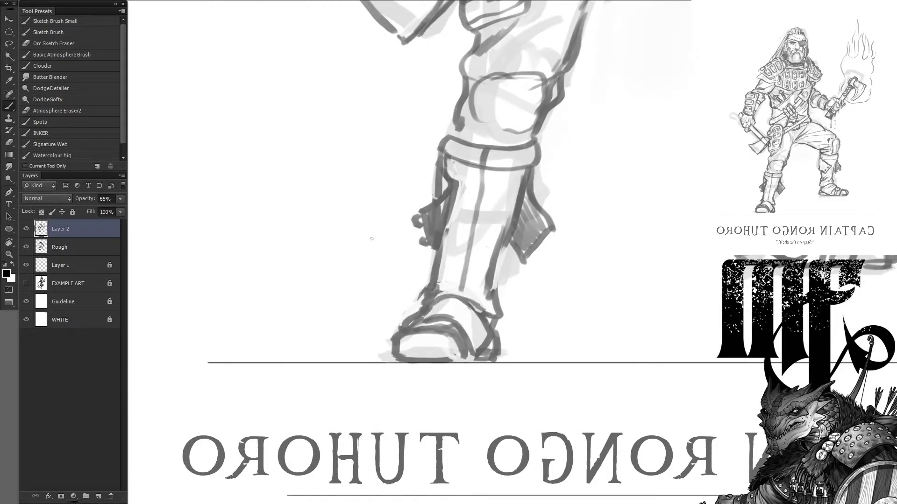
- Clean up the straight leg's knee area and sketch a strap around the thigh under the hip armor
left_click_drag(479, 74, 464, 114)
left_click_drag(511, 97, 423, 249)
left_click_drag(504, 136, 469, 224)
key("x")
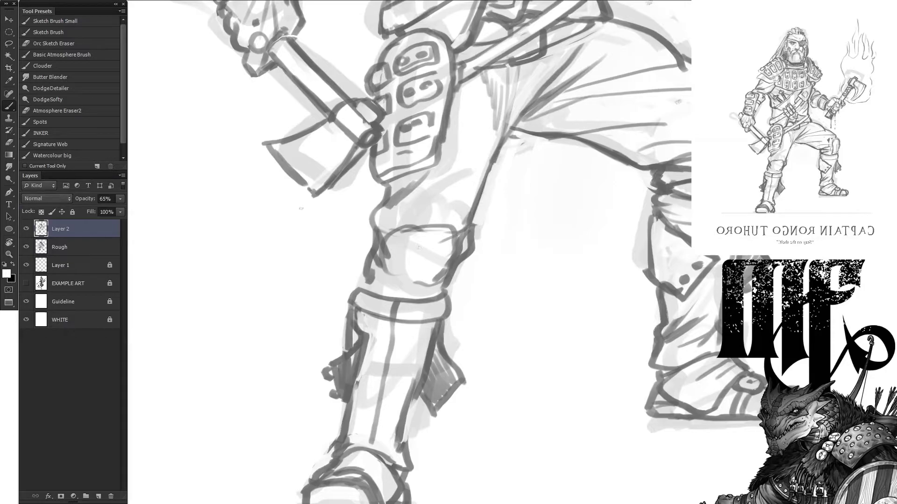
scroll(419, 247, "down", 3)
key("x")
left_click_drag(373, 299, 425, 261)
left_click_drag(369, 315, 427, 271)
left_click_drag(395, 357, 436, 273)
left_click_drag(372, 286, 380, 281)
- Sketch a small stoppered bottle and a belt loop pouch above the hip armor
scroll(550, 215, "up", 3)
key("x")
mouse_move(526, 206)
left_mouse_down()
mouse_move(561, 213)
mouse_move(555, 266)
left_mouse_up()
left_click_drag(570, 201, 602, 252)
key("x")
left_click_drag(567, 205, 595, 247)
key("x")
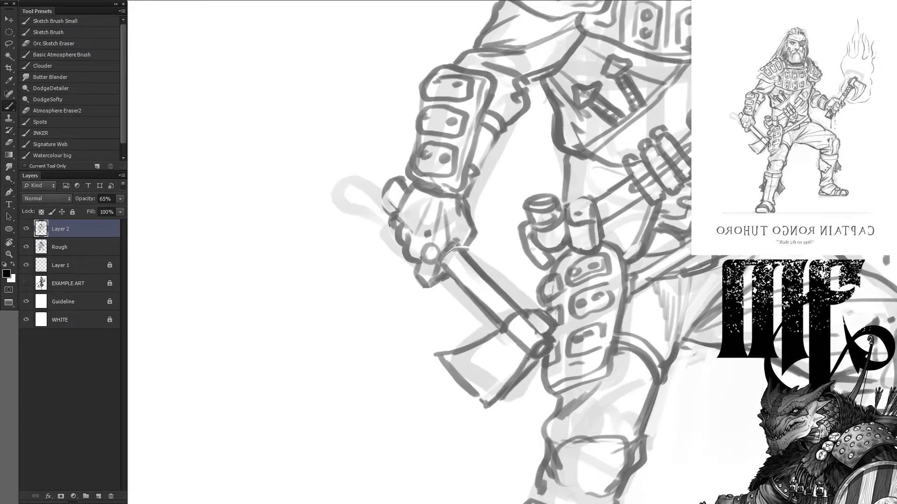
- Sketch a layered flat stone ledge under the bent leg's boot
mouse_move(575, 190)
left_mouse_down()
mouse_move(326, 302)
mouse_move(234, 115)
left_mouse_up()
left_click_drag(362, 203, 355, 271)
left_click_drag(420, 373, 467, 117)
left_click_drag(389, 310, 721, 255)
left_click_drag(318, 307, 709, 275)
left_click_drag(387, 310, 724, 303)
left_click_drag(478, 294, 723, 283)
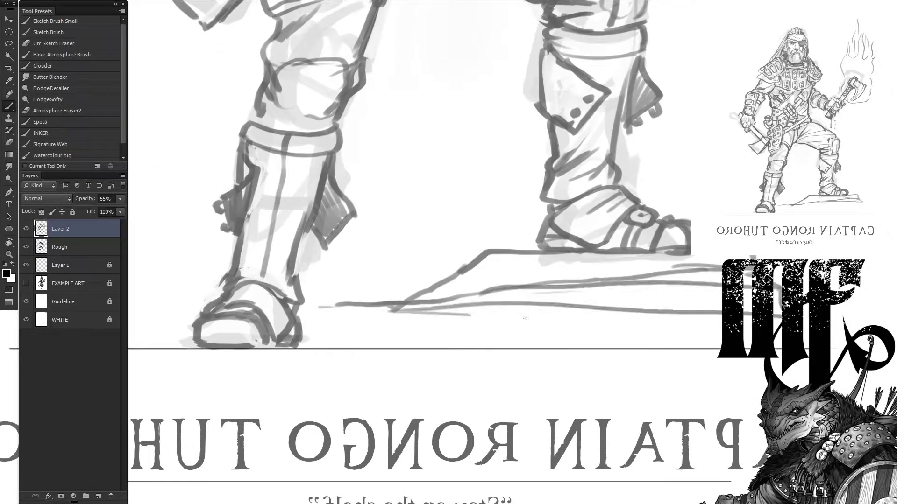
left_click_drag(468, 320, 723, 314)
- Finish the ledge's outer edge, add grass tufts at both ends and draw a rough ground line
left_click_drag(629, 338, 723, 334)
left_click_drag(460, 196, 455, 270)
left_click_drag(414, 301, 423, 261)
scroll(448, 252, "down", 2)
scroll(448, 252, "up", 2)
left_click_drag(217, 327, 401, 322)
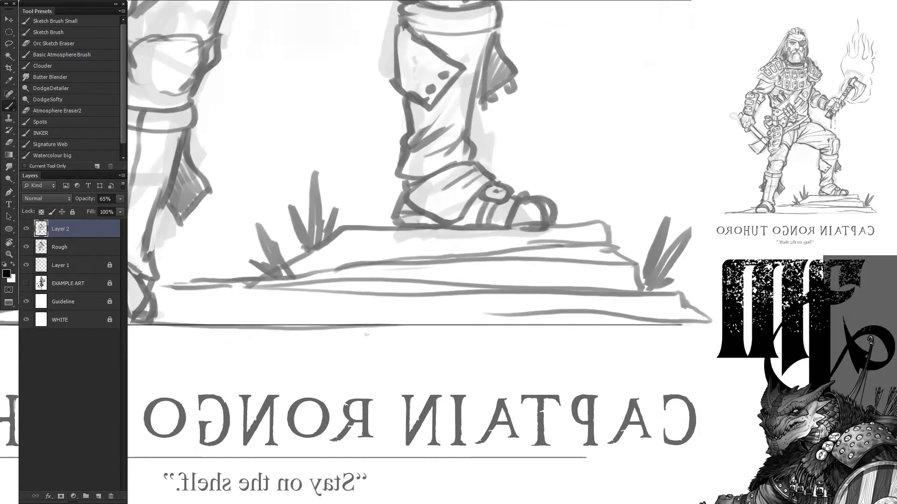
- Add rivets to the lower tunic and darken the shadow beneath the chest armor
left_click_drag(467, 210, 495, 458)
left_click_drag(467, 70, 476, 444)
mouse_move(575, 140)
left_mouse_down()
mouse_move(593, 113)
mouse_move(672, 149)
mouse_move(551, 163)
left_mouse_up()
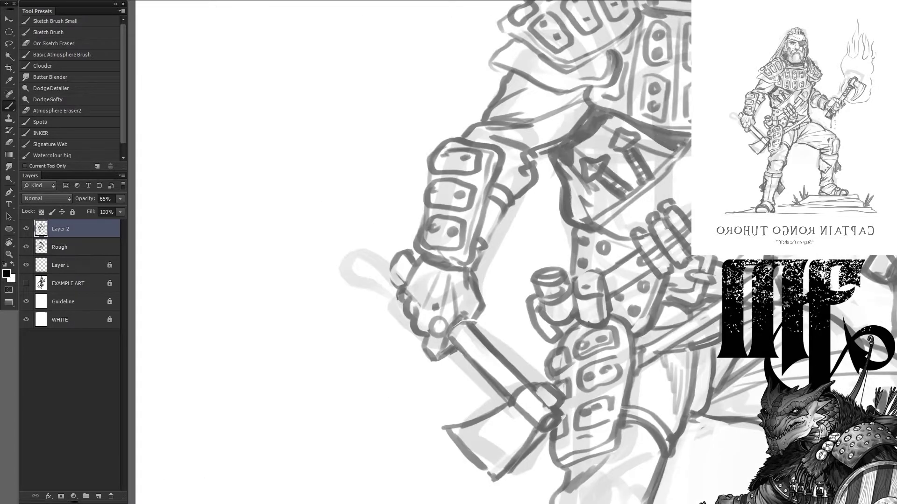
left_click_drag(529, 123, 399, 300)
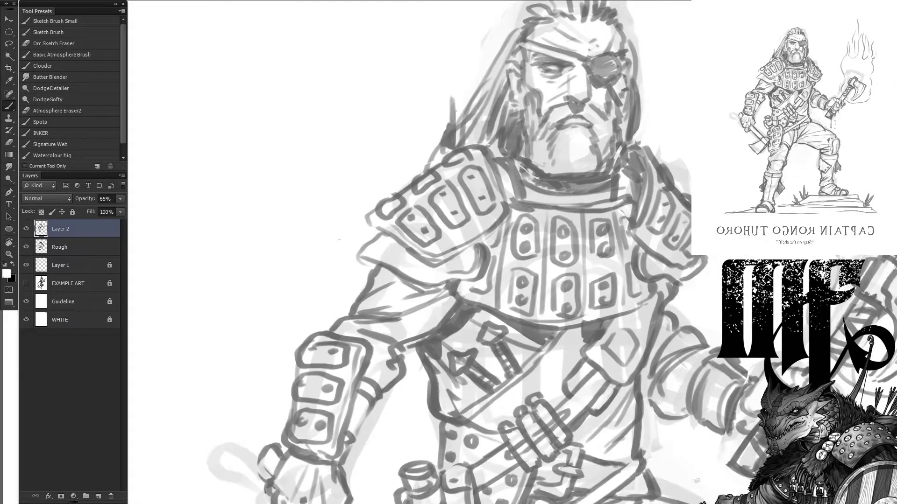
- Select the bracer on the raised-axe forearm and free-transform it to fit the arm
left_click_drag(644, 327, 339, 280)
key("l")
left_click_drag(418, 295, 411, 299)
key("ctrl+t")
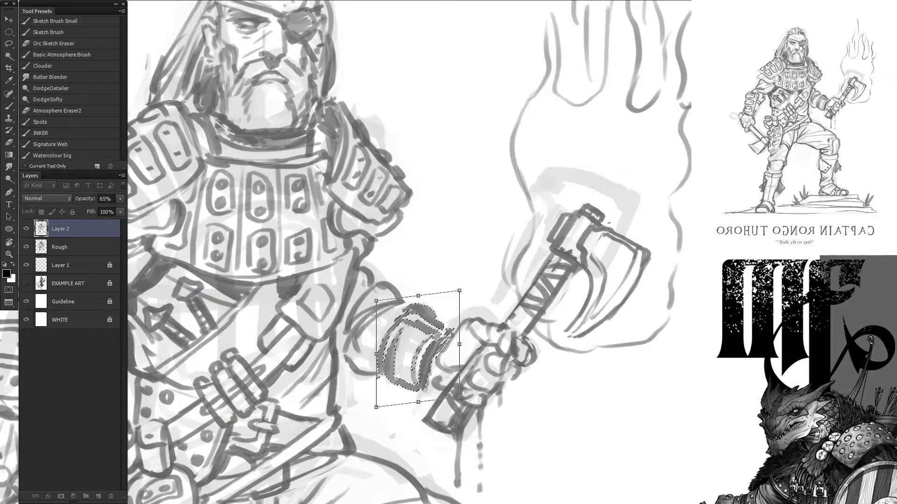
key("Return")
- Select the raised axe and free-transform it to a new position and angle
key("ctrl+minus")
mouse_move(477, 110)
left_mouse_down()
mouse_move(440, 398)
mouse_move(477, 112)
left_mouse_up()
key("ctrl+t")
left_click_drag(280, 271, 248, 229)
key("Return")
left_click_drag(267, 285, 447, 378)
- Touch up the brushwork on the chest armor, shoulder armor and hair
key("ctrl+plus")
key("ctrl+plus")
key("ctrl+plus")
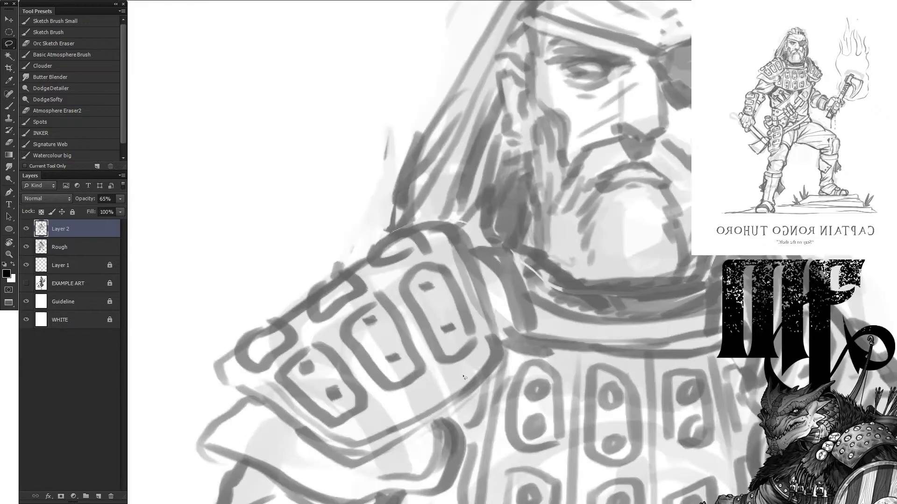
key("b")
left_click_drag(561, 332, 589, 387)
left_click_drag(420, 355, 471, 402)
left_click_drag(603, 96, 578, 152)
left_click_drag(423, 83, 377, 142)
left_click_drag(387, 105, 358, 168)
mouse_move(587, 292)
left_mouse_down()
mouse_move(575, 346)
mouse_move(567, 343)
left_mouse_up()
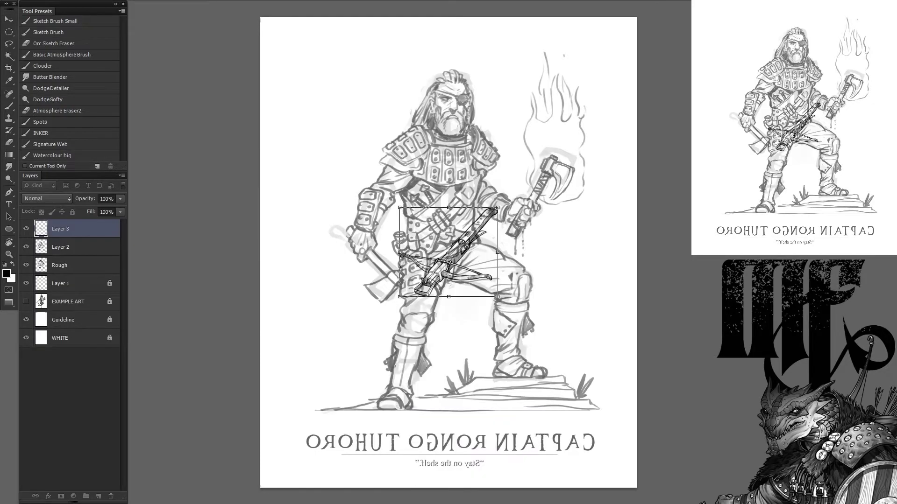
- Try transforming the pasted crossbow over the warrior's hip, and delete its layer
mouse_move(404, 266)
left_mouse_down()
mouse_move(379, 286)
mouse_move(414, 252)
mouse_move(415, 270)
left_mouse_up()
right_click(441, 253)
left_click(457, 92)
left_click_drag(495, 299, 373, 140)
right_click(367, 135)
left_click(401, 324)
left_click_drag(60, 229, 110, 496)
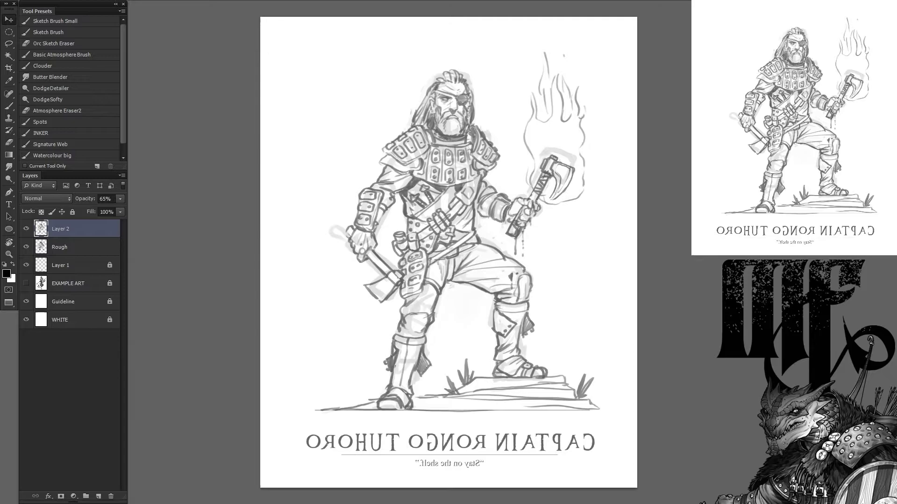
- Restore the crossbow layer, place the crossbow hanging beside the hip armor, and set its opacity to 73%
key("ctrl+alt+z")
left_click_drag(333, 276, 648, 276)
scroll(391, 276, "up", 2)
key("Return")
key("7")
key("3")
- Select the lowered forearm and second axe on Layer 2 and rotate them inward so the axe crosses the belt
key("l")
left_click_drag(436, 196, 595, 392)
key("ctrl+d")
left_click(60, 246)
mouse_move(500, 204)
left_mouse_down()
mouse_move(528, 168)
mouse_move(500, 204)
left_mouse_up()
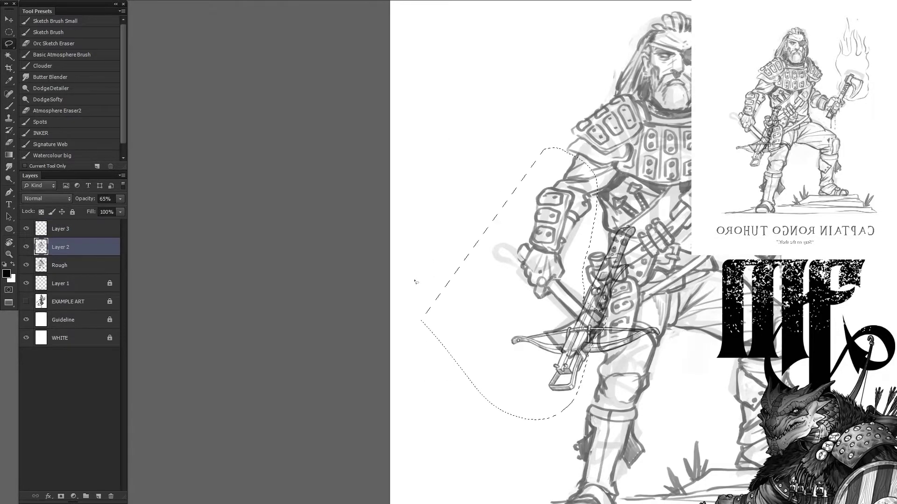
key("ctrl+t")
left_click_drag(504, 280, 602, 281)
left_click_drag(462, 317, 448, 209)
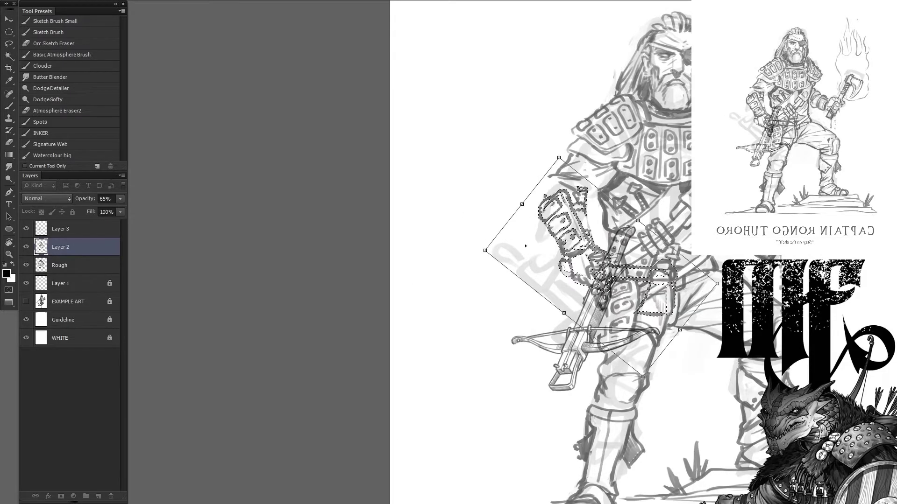
key("Return")
- Copy the rotated forearm and axe to a new layer and place the crossbow layer beneath it
key("ctrl+j")
key("alt+bracketleft")
key("ctrl+plus")
left_click_drag(439, 376, 299, 388)
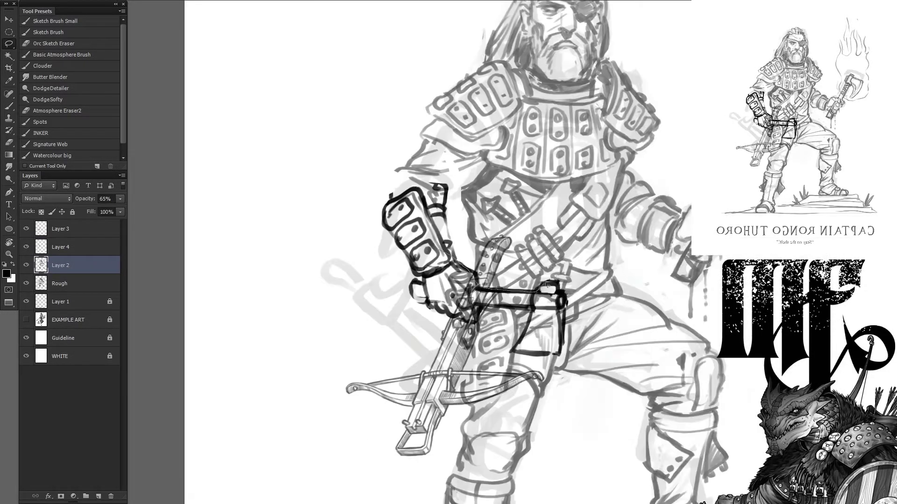
key("x")
key("ctrl+d")
left_click_drag(80, 229, 80, 249)
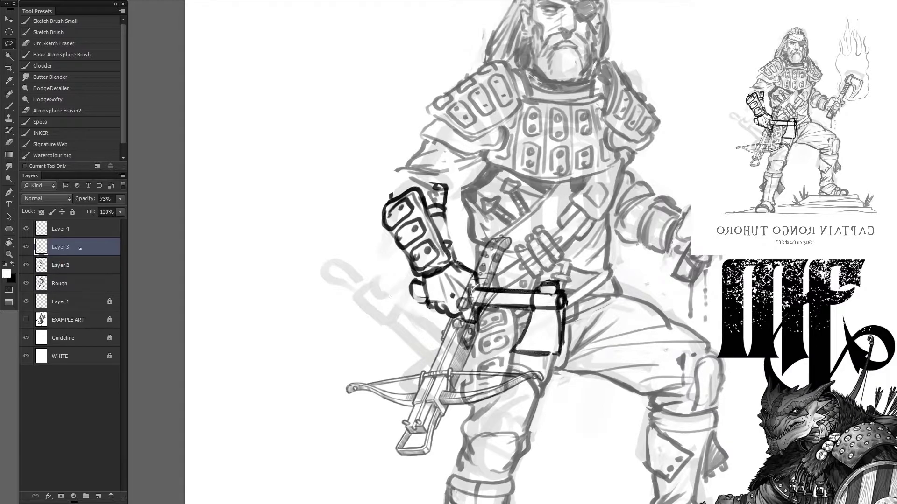
- Merge the crossbow into Layer 2, then lower the arm layer's opacity and merge it down as well
key("Delete")
left_click(60, 228)
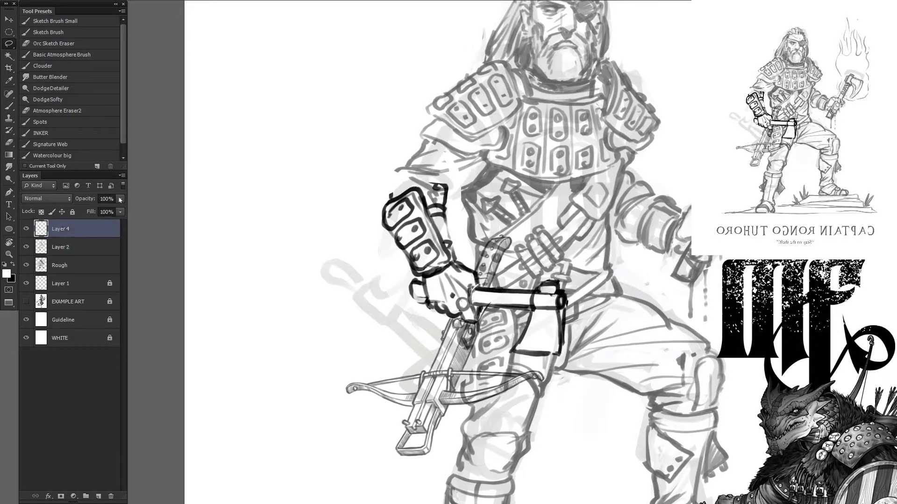
key("Delete")
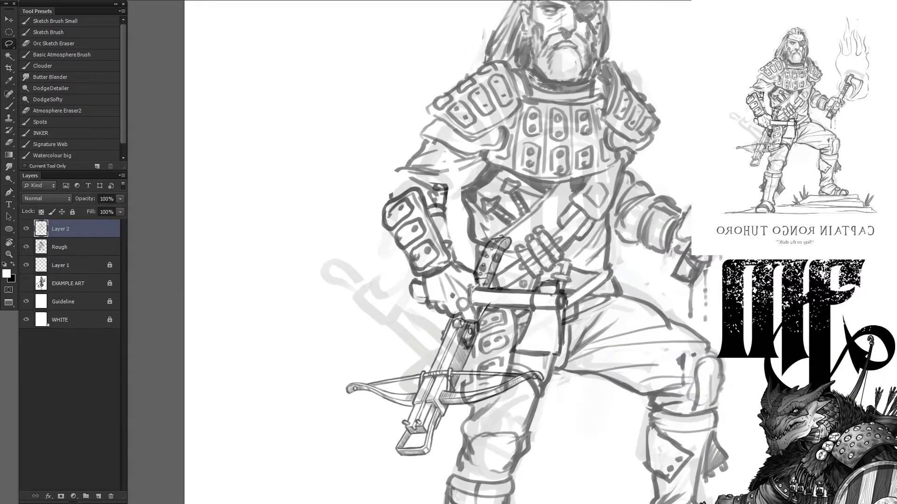
- Draw a diagonal carrying strap from the shoulder across the chest to the crossbow, and strengthen the elbow lines
key("x")
mouse_move(604, 84)
left_mouse_down()
mouse_move(488, 288)
mouse_move(516, 246)
left_mouse_up()
key("x")
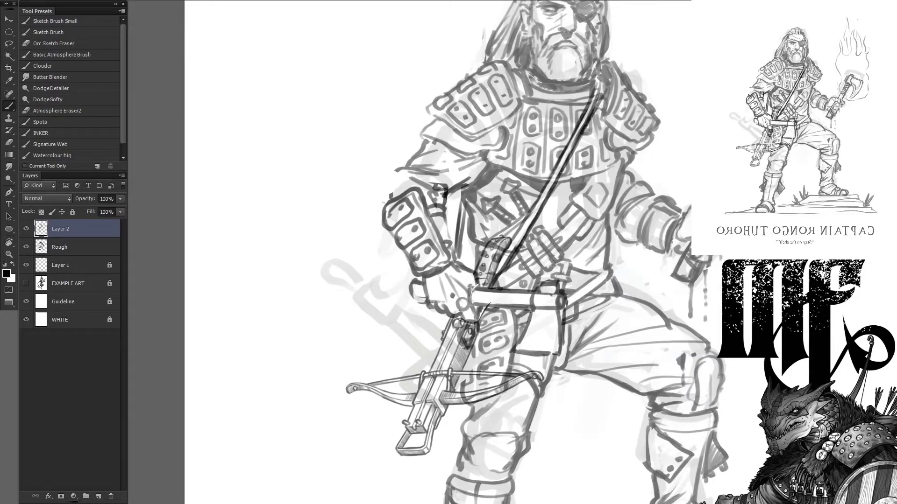
- Add a light centre to the chest strap and draw a quiver of fletched bolts behind the hip
key("x")
left_click_drag(600, 78, 570, 149)
mouse_move(634, 255)
left_mouse_down()
mouse_move(512, 243)
mouse_move(542, 293)
left_mouse_up()
key("x")
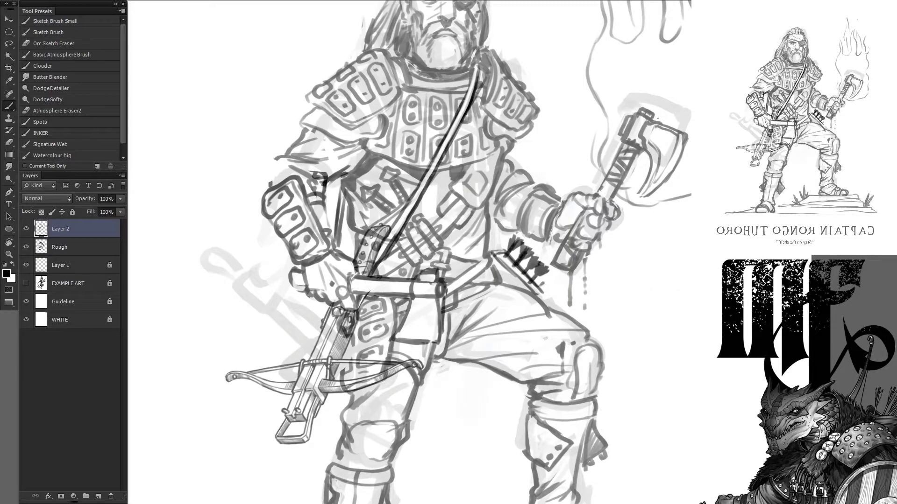
mouse_move(491, 251)
left_mouse_down()
mouse_move(544, 296)
mouse_move(482, 308)
mouse_move(465, 169)
left_mouse_up()
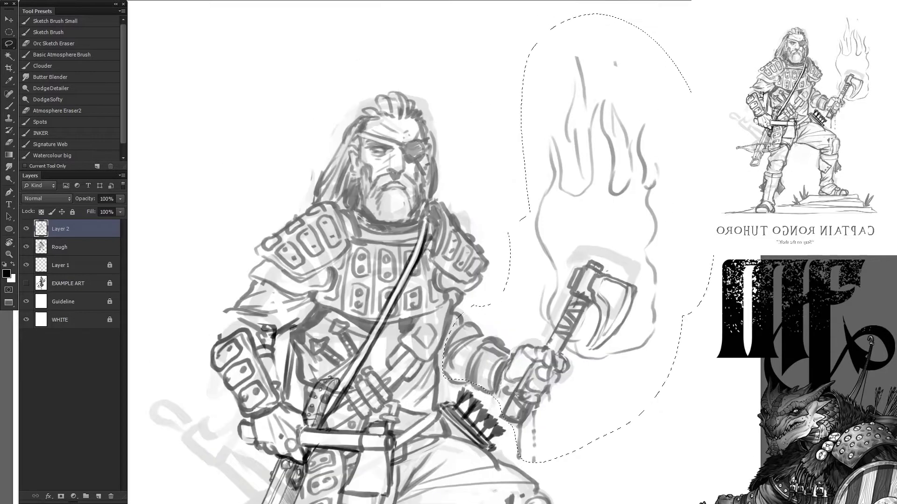
- Select the raised forearm with the axe and flames and transform it slightly closer to the body
left_click_drag(514, 280, 528, 420)
left_click_drag(469, 306, 467, 389)
key("ctrl+t")
left_click_drag(413, 394, 540, 357)
key("Return")
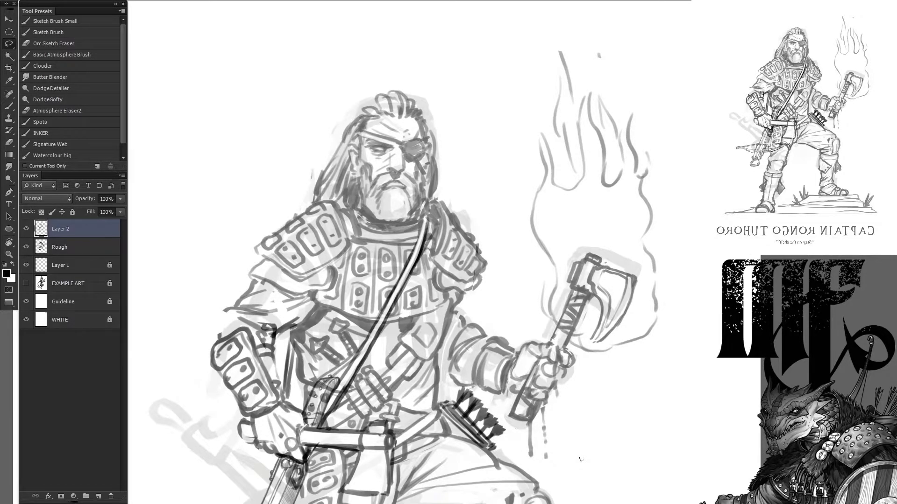
- Merge Layer 2 with the Rough layer and lower the merged layer's opacity to 33%
key("alt+bracketleft")
left_click_drag(474, 312, 582, 190)
key("1")
key("7")
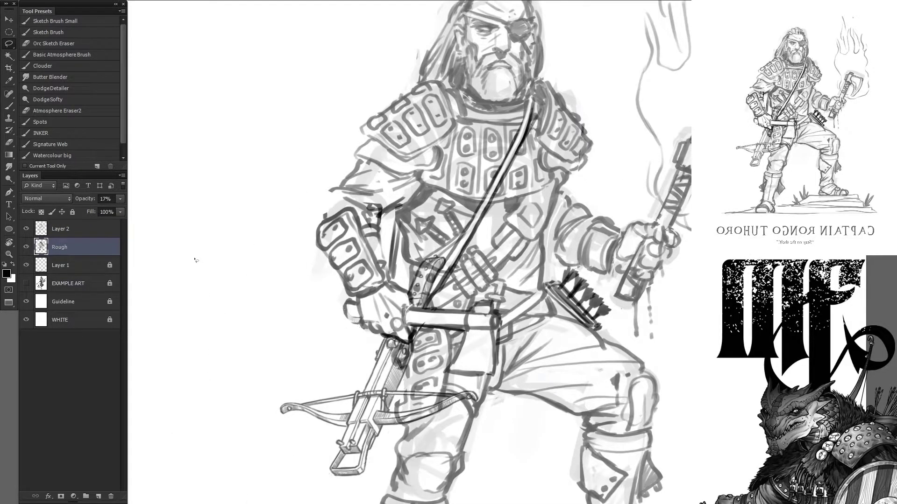
key("ctrl+e")
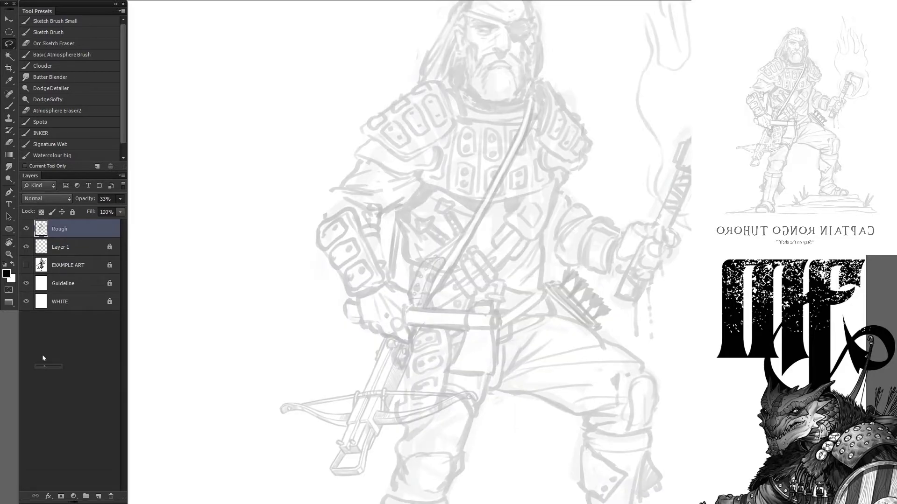
key("3")
key("3")
- Create a new layer, draw the uncovered eye over the faded rough with Sketch Brush Small, and flip the canvas horizontally
scroll(352, 426, "up", 5)
key("ctrl+plus")
key("ctrl+shift+alt+n")
key("b")
key("ctrl+plus")
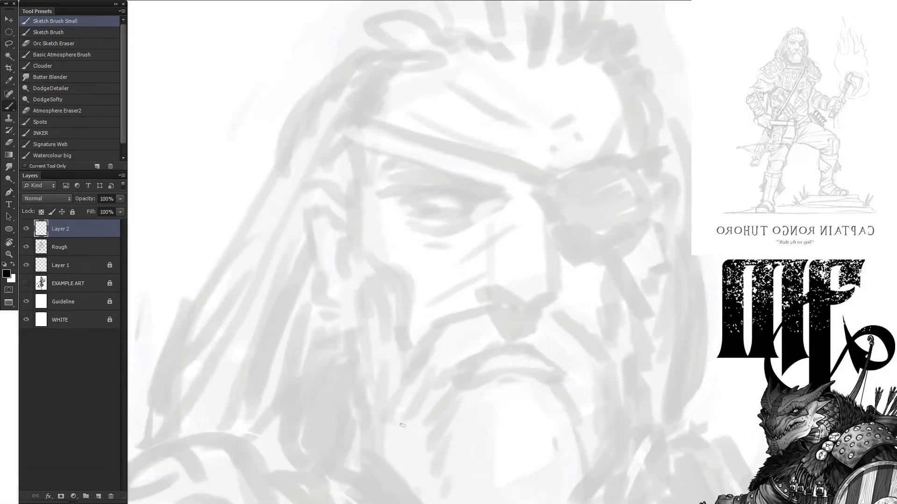
left_click_drag(489, 196, 400, 193)
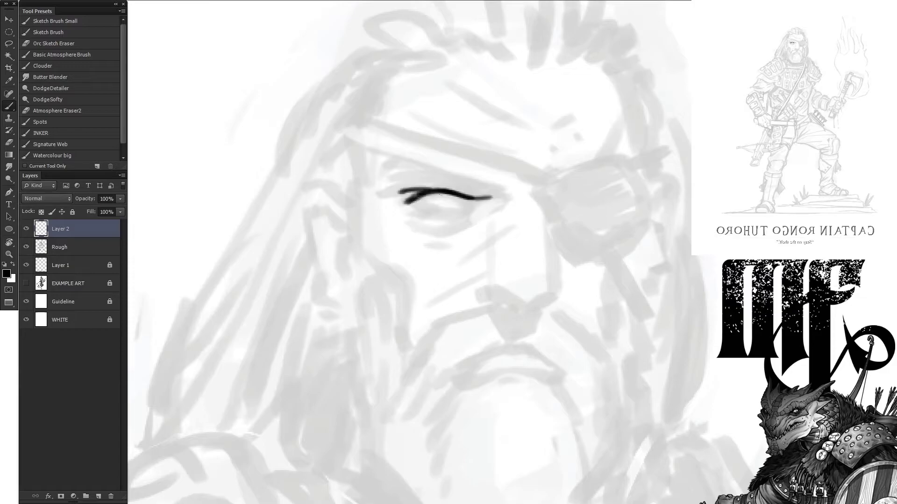
scroll(774, 74, "up", 3)
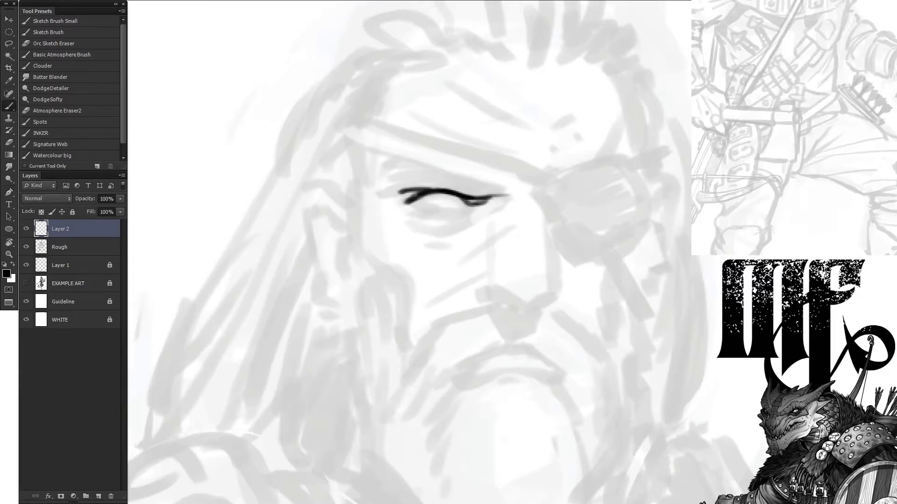
key("h")
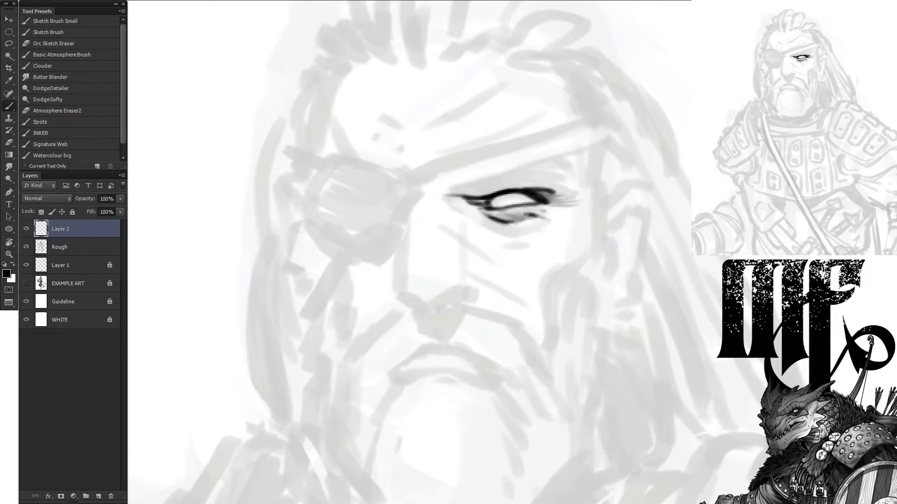
- Draw a bushy, dark eyebrow above the open eye and break it up with light hair strokes
left_click_drag(518, 175, 554, 152)
mouse_move(485, 180)
left_mouse_down()
mouse_move(530, 154)
mouse_move(568, 152)
left_mouse_up()
left_click_drag(537, 187, 583, 163)
left_click_drag(444, 174, 483, 195)
left_click_drag(472, 177, 584, 159)
left_click_drag(451, 194, 486, 182)
left_click_drag(518, 166, 541, 148)
left_click_drag(474, 191, 532, 181)
key("x")
left_click_drag(547, 171, 572, 156)
left_click_drag(470, 189, 532, 154)
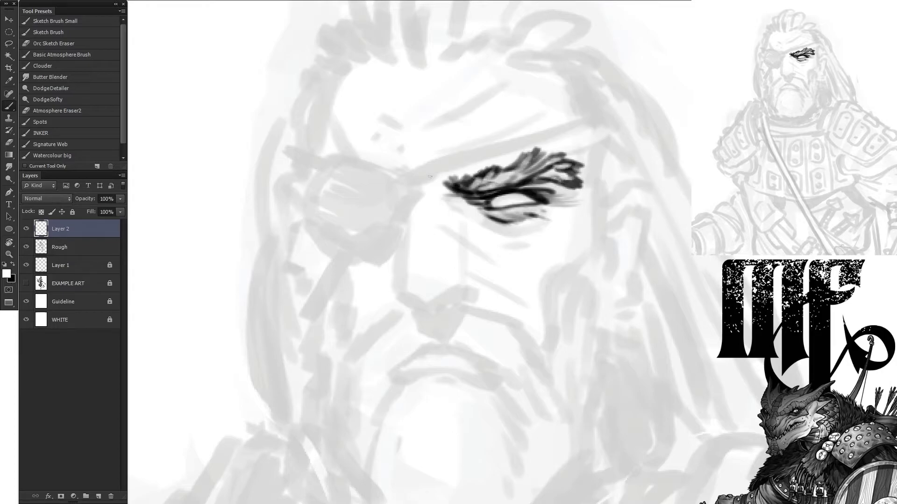
- Draw frown lines above the eyebrow, a jagged crease on the opposite brow, and the iris of the eye
left_click_drag(412, 204, 440, 306)
left_click_drag(480, 285, 540, 207)
left_click_drag(474, 266, 514, 196)
left_click_drag(537, 241, 569, 213)
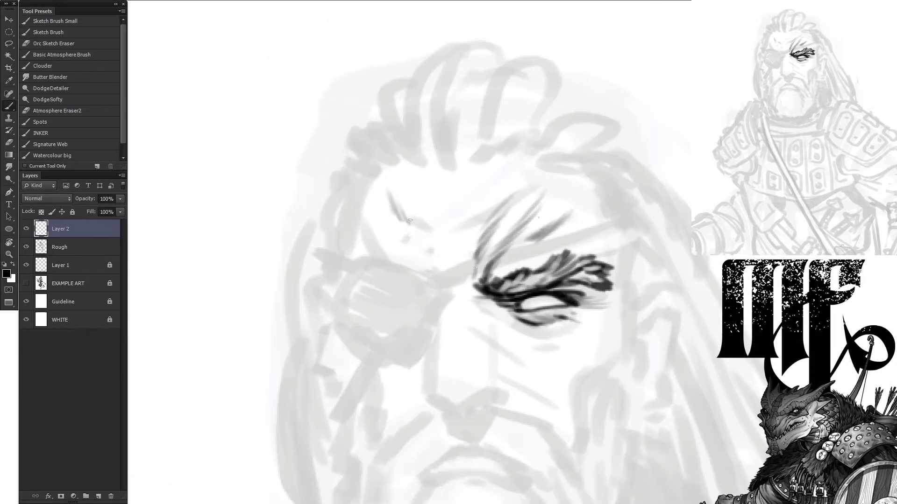
left_click_drag(424, 232, 434, 283)
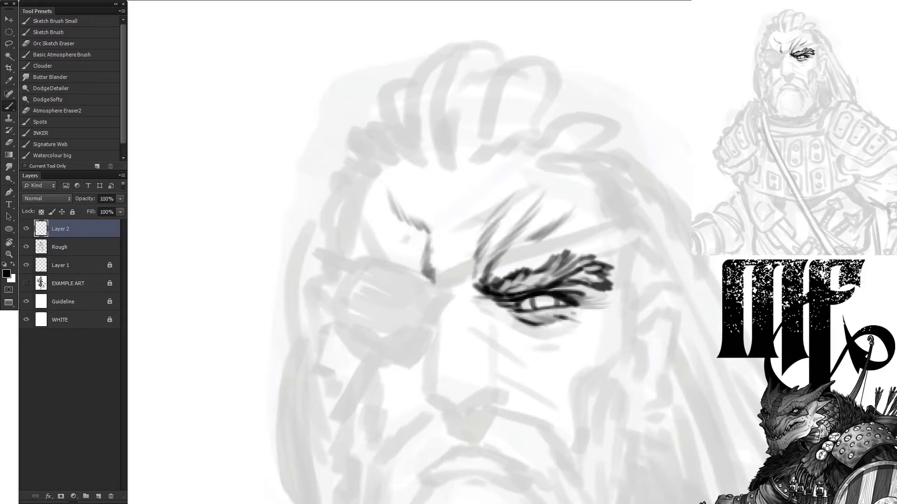
left_click_drag(411, 351, 312, 300)
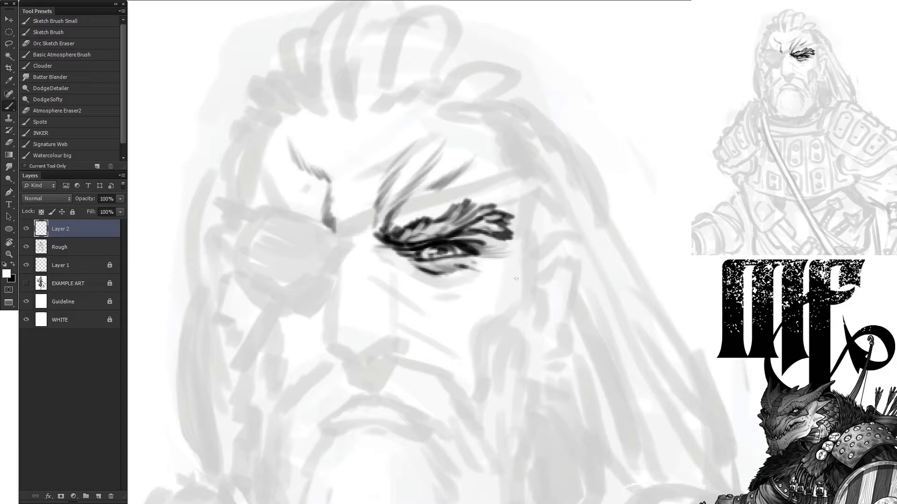
- Hatch the temple and cheekbone beside the open eye and darken the eyebrow with more strokes
left_click_drag(531, 257, 520, 327)
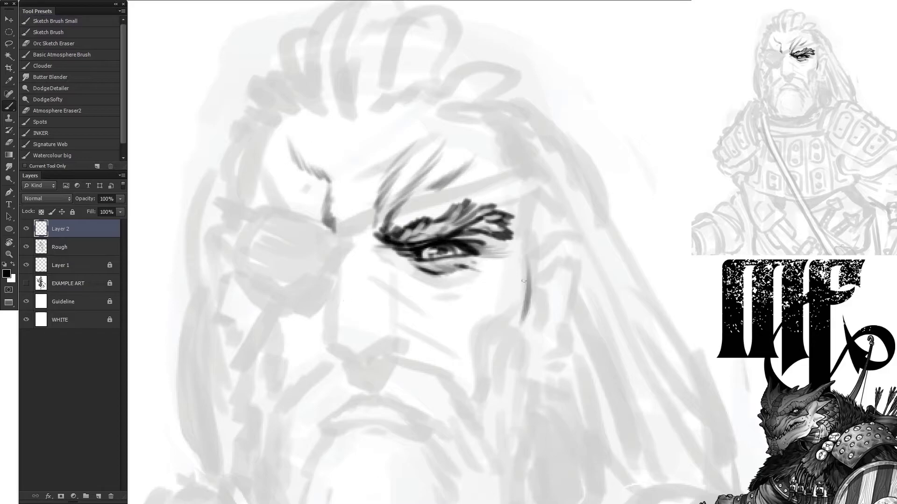
left_click_drag(526, 273, 478, 382)
left_click_drag(498, 205, 446, 228)
left_click_drag(502, 220, 399, 241)
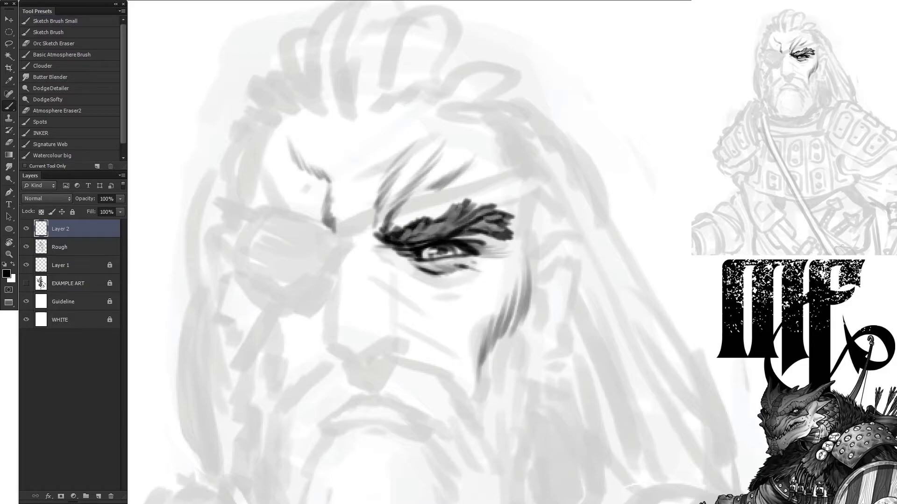
left_click_drag(504, 226, 395, 238)
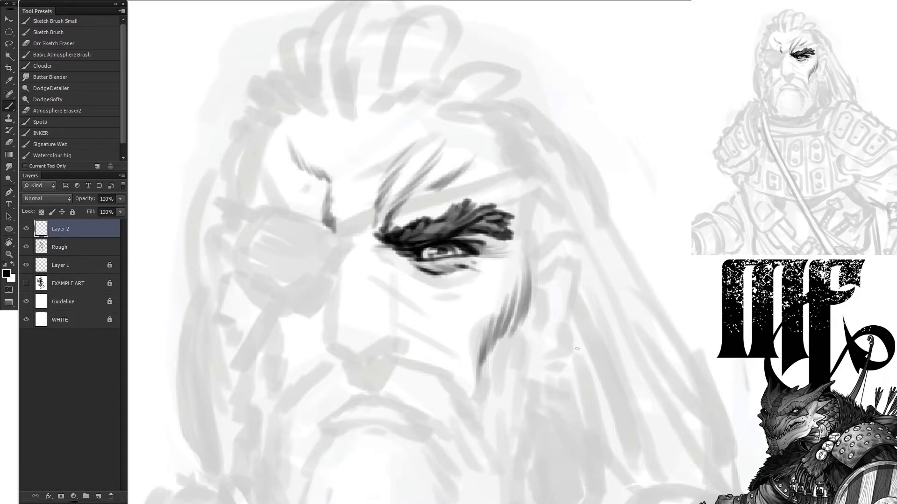
key("x")
- Draw the nose with its bridge line, rounded tip and nostril
left_click_drag(453, 185, 593, 204)
left_click_drag(483, 281, 473, 364)
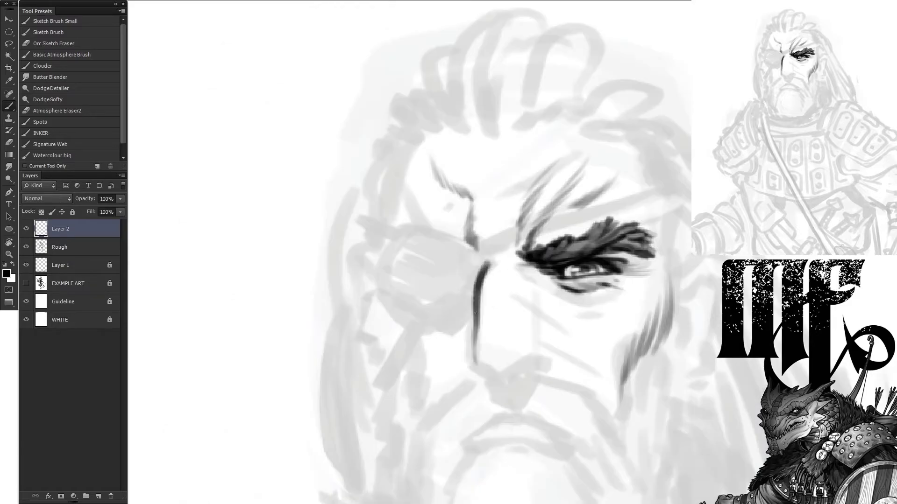
left_click_drag(529, 256, 481, 270)
left_click_drag(509, 381, 430, 285)
left_click_drag(454, 255, 460, 285)
left_click_drag(382, 253, 379, 283)
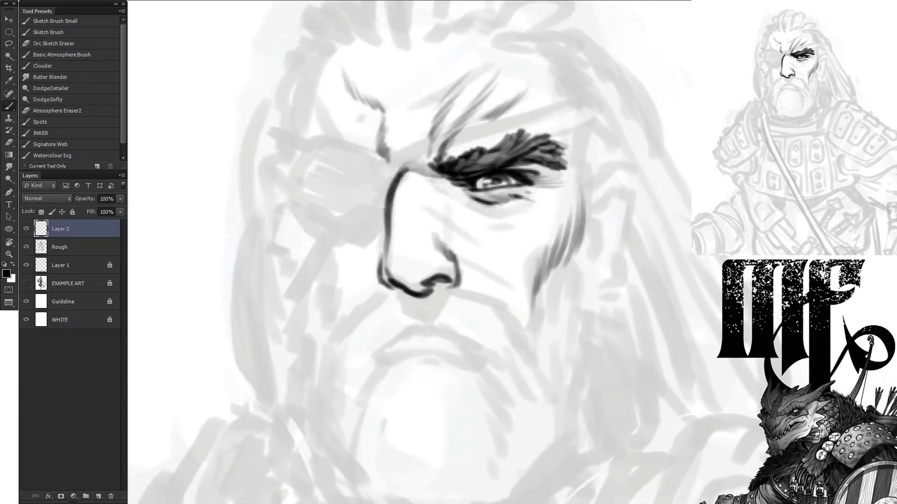
- Add creases across the nose and bags under the eye, hiding the Rough layer briefly to check the lines
left_click_drag(414, 198, 481, 242)
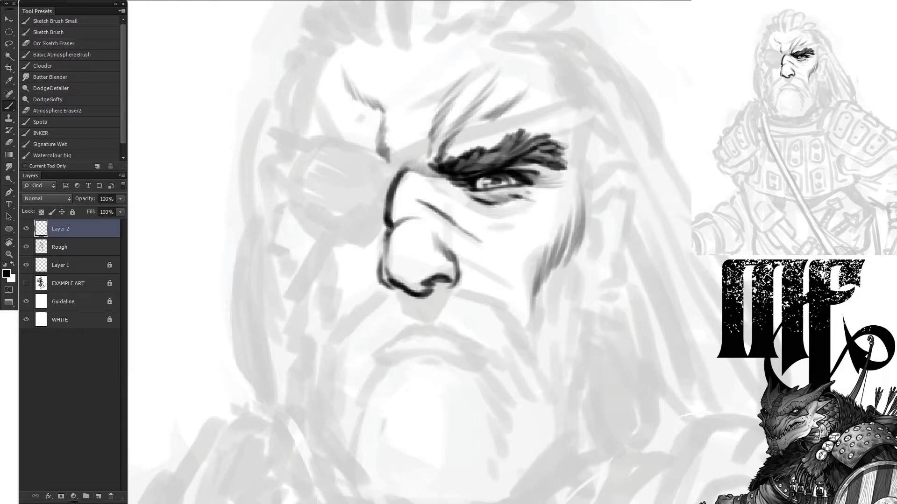
left_click_drag(548, 194, 489, 220)
left_click_drag(504, 218, 456, 192)
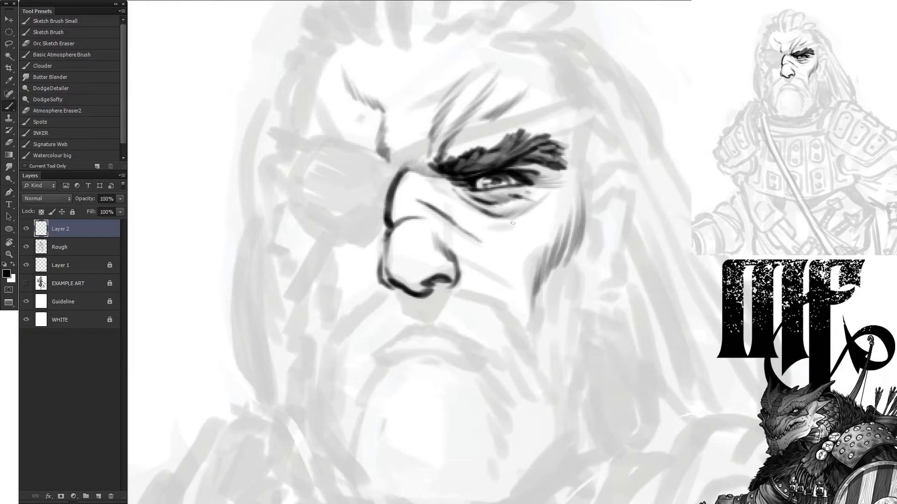
left_click(26, 247)
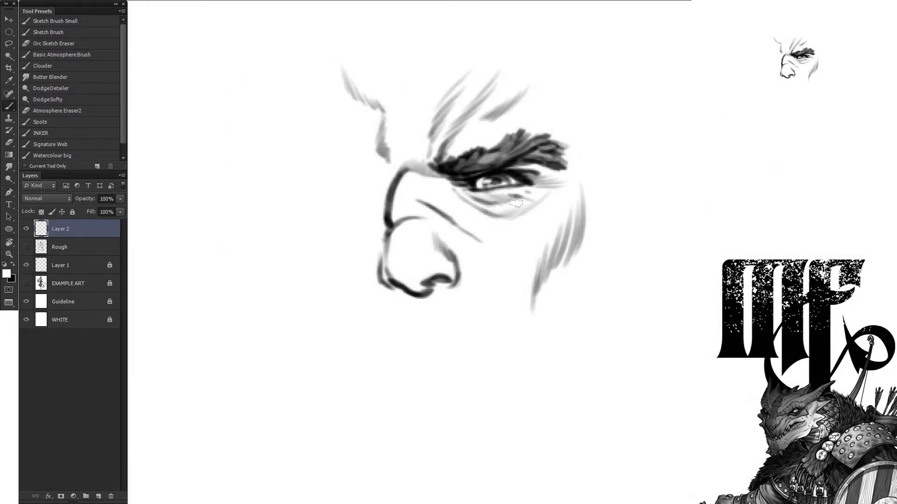
left_click(26, 247)
key("x")
- Draw the moustache outline with short hair strokes and the downturned mouth beneath it
left_click_drag(453, 291, 511, 329)
left_click_drag(448, 330, 493, 366)
left_click_drag(411, 327, 451, 329)
mouse_move(387, 290)
left_mouse_down()
mouse_move(349, 322)
mouse_move(333, 368)
left_mouse_up()
left_click_drag(392, 336, 359, 375)
left_click_drag(523, 349, 505, 372)
mouse_move(481, 363)
left_mouse_down()
mouse_move(413, 351)
mouse_move(385, 358)
left_mouse_up()
left_click_drag(399, 334, 462, 340)
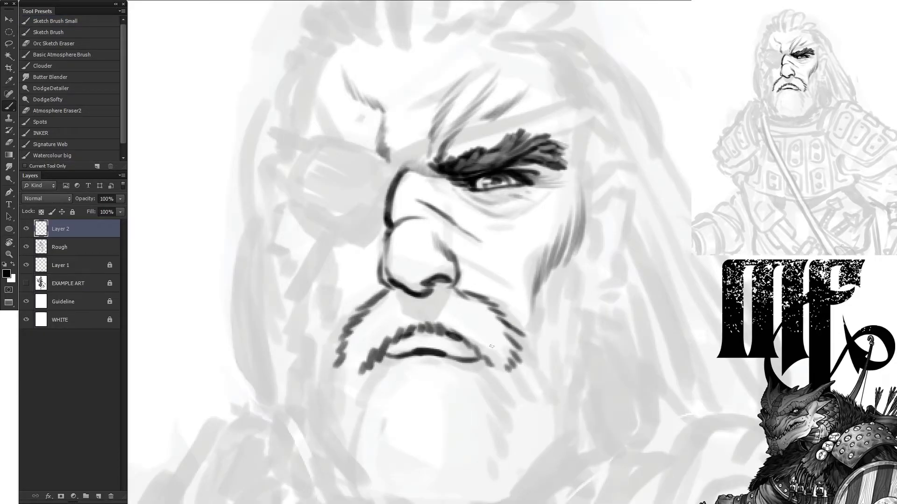
- Draw the sideburn and beard edge down the jaw on the open-eye side with short dark strokes
left_click_drag(467, 233, 402, 224)
left_click_drag(523, 253, 505, 324)
mouse_move(507, 240)
left_mouse_down()
mouse_move(458, 294)
mouse_move(457, 328)
left_mouse_up()
left_click_drag(518, 285, 498, 405)
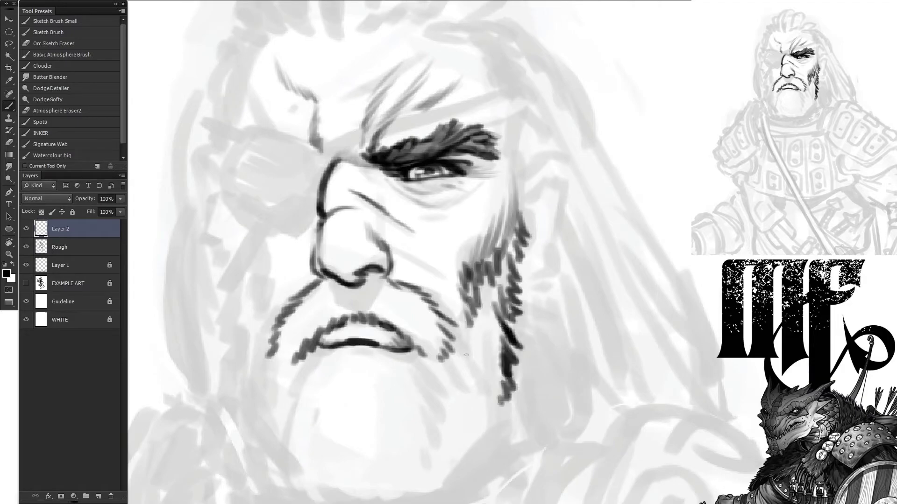
left_click_drag(508, 341, 453, 428)
left_click_drag(501, 416, 477, 450)
left_click_drag(512, 161, 684, 139)
left_click_drag(614, 229, 631, 277)
left_click_drag(628, 286, 634, 299)
- Draw the sideburn and beard edge down the jaw on the eyepatch side with short strokes
left_click_drag(443, 232, 432, 266)
left_click_drag(449, 257, 436, 322)
left_click_drag(408, 232, 428, 273)
left_click_drag(383, 181, 420, 274)
left_click_drag(404, 202, 420, 247)
left_click_drag(392, 172, 410, 385)
left_click_drag(402, 271, 423, 309)
left_click_drag(421, 224, 406, 280)
mouse_move(441, 306)
left_mouse_down()
mouse_move(432, 322)
mouse_move(437, 344)
left_mouse_up()
- Draw hair tufts below the lower lip and along both edges of the chin
left_click_drag(608, 331, 570, 383)
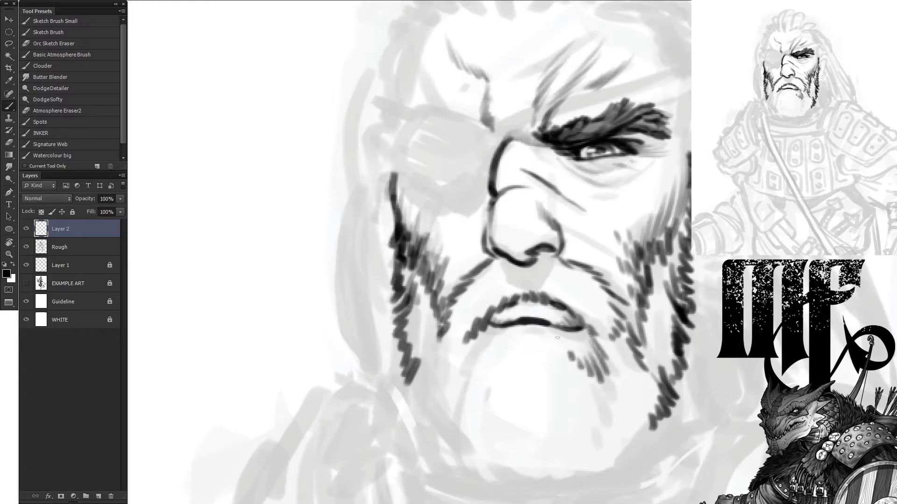
left_click_drag(514, 332, 485, 374)
left_click_drag(565, 334, 553, 376)
left_click_drag(523, 331, 493, 401)
left_click_drag(579, 367, 567, 408)
left_click_drag(481, 311, 446, 351)
left_click_drag(616, 331, 604, 362)
left_click_drag(656, 389, 621, 471)
- Close the beard outline along the bottom of the chin and thicken the hair on both jaw sides
mouse_move(439, 376)
left_mouse_down()
mouse_move(411, 453)
mouse_move(355, 303)
left_mouse_up()
mouse_move(558, 286)
left_mouse_down()
mouse_move(529, 331)
mouse_move(455, 339)
left_mouse_up()
left_click_drag(463, 336, 386, 303)
left_click_drag(577, 224, 546, 295)
left_click_drag(390, 237, 366, 297)
left_click_drag(608, 189, 593, 219)
left_click_drag(550, 257, 534, 281)
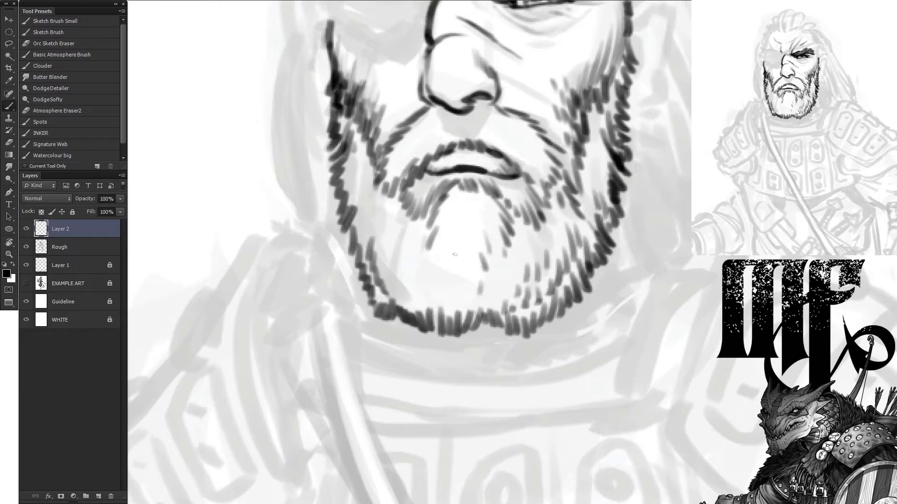
- Fill the beard and moustache with rows of short hair strokes across the cheeks and chin
left_click_drag(454, 209, 435, 286)
left_click_drag(419, 262, 394, 314)
left_click_drag(521, 260, 507, 283)
left_click_drag(367, 137, 345, 179)
left_click_drag(578, 190, 560, 256)
left_click_drag(391, 202, 372, 284)
left_click_drag(420, 233, 448, 338)
left_click_drag(574, 242, 544, 281)
left_click_drag(554, 241, 530, 267)
left_click_drag(457, 246, 422, 277)
mouse_move(540, 219)
left_mouse_down()
mouse_move(510, 251)
mouse_move(494, 249)
left_mouse_up()
left_click_drag(453, 277, 428, 306)
- Outline the rounded eyepatch over the covered eye and shade it with curved hatching
left_click_drag(420, 233, 486, 357)
left_click_drag(532, 219, 448, 189)
left_click_drag(443, 191, 471, 302)
mouse_move(471, 301)
left_mouse_down()
mouse_move(532, 224)
mouse_move(486, 283)
left_mouse_up()
left_click_drag(521, 243, 502, 285)
left_click_drag(472, 212, 463, 280)
- Draw the eyepatch strap across the brow, the forehead edge above the patch, and refine the cheek hatching with light and dark strokes
mouse_move(691, 164)
left_mouse_down()
mouse_move(535, 216)
mouse_move(540, 207)
left_mouse_up()
key("x")
key("x")
left_click_drag(572, 191, 523, 208)
left_click_drag(434, 205, 479, 92)
left_click_drag(449, 272, 425, 323)
key("x")
left_click_drag(429, 244, 421, 297)
key("x")
left_click_drag(514, 306, 495, 364)
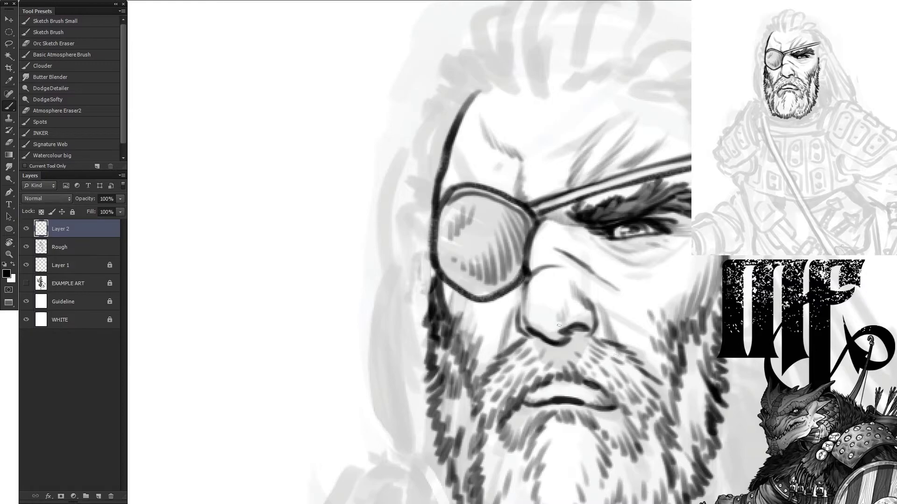
- Draw the swept-back hair tufts on top of the head with curved strands rising from the hairline
left_click_drag(558, 326, 505, 437)
left_click_drag(477, 206, 544, 110)
left_click_drag(537, 107, 481, 173)
left_click_drag(463, 124, 472, 205)
mouse_move(441, 121)
left_mouse_down()
mouse_move(449, 196)
mouse_move(434, 110)
left_mouse_up()
left_click_drag(411, 201, 444, 130)
mouse_move(488, 205)
left_mouse_down()
mouse_move(514, 121)
mouse_move(565, 106)
left_mouse_up()
mouse_move(518, 199)
left_mouse_down()
mouse_move(570, 131)
mouse_move(600, 126)
left_mouse_up()
left_click_drag(555, 196, 607, 150)
left_click_drag(436, 203, 397, 168)
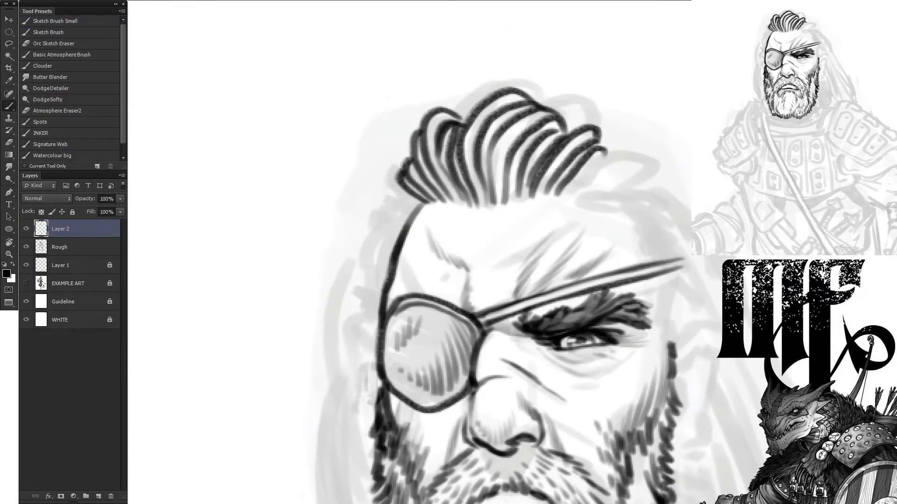
- Extend the swept-back hair down both sides of the forehead and add finer strands along the hairline
left_click_drag(560, 154, 653, 169)
left_click_drag(575, 173, 672, 205)
left_click_drag(607, 199, 687, 219)
left_click_drag(423, 187, 372, 220)
left_click_drag(611, 215, 691, 228)
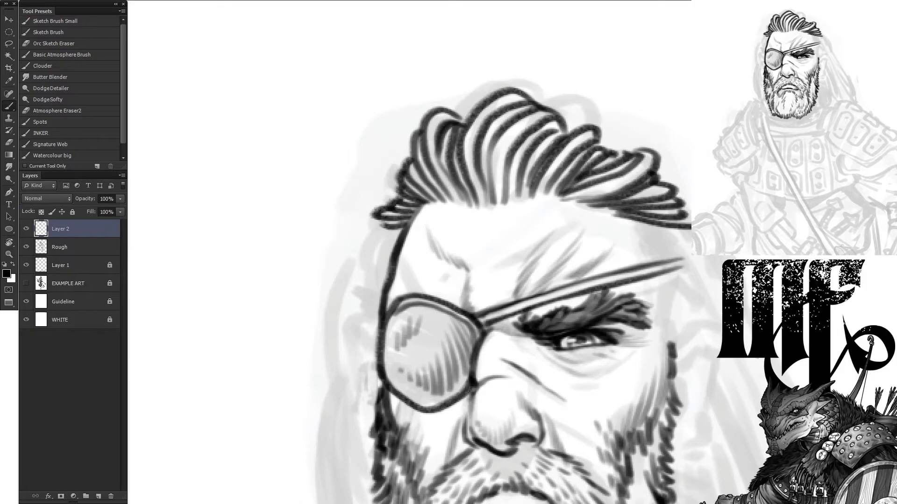
left_click_drag(491, 217, 467, 178)
left_click_drag(518, 213, 507, 176)
left_click_drag(551, 206, 528, 175)
- Draw the ears on both sides of the head with their inner folds
left_click_drag(607, 326, 485, 268)
mouse_move(552, 295)
left_mouse_down()
mouse_move(597, 287)
mouse_move(560, 355)
left_mouse_up()
left_click_drag(582, 292, 567, 369)
left_click_drag(563, 387, 551, 409)
mouse_move(579, 288)
left_mouse_down()
mouse_move(558, 346)
mouse_move(677, 320)
left_mouse_up()
left_click_drag(369, 255, 357, 364)
left_click_drag(369, 348, 360, 386)
- Draw the hair at both temples above the ears and a diagonal scar on the cheek below the open eye
mouse_move(626, 168)
left_mouse_down()
mouse_move(691, 252)
mouse_move(656, 176)
left_mouse_up()
left_click_drag(639, 220, 673, 287)
mouse_move(390, 165)
left_mouse_down()
mouse_move(356, 241)
mouse_move(360, 198)
left_mouse_up()
left_click_drag(376, 216, 351, 256)
left_click_drag(580, 298, 589, 309)
left_click_drag(596, 313, 628, 355)
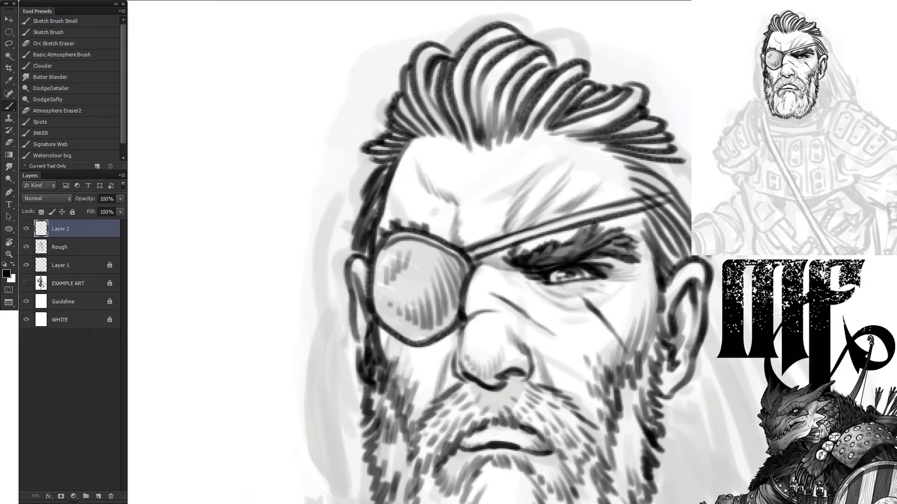
- Draw diagonal and horizontal scars across the forehead above the eyepatch and its strap
left_click_drag(481, 177, 553, 220)
key("x")
left_click_drag(566, 230, 588, 250)
key("x")
left_click_drag(479, 174, 504, 185)
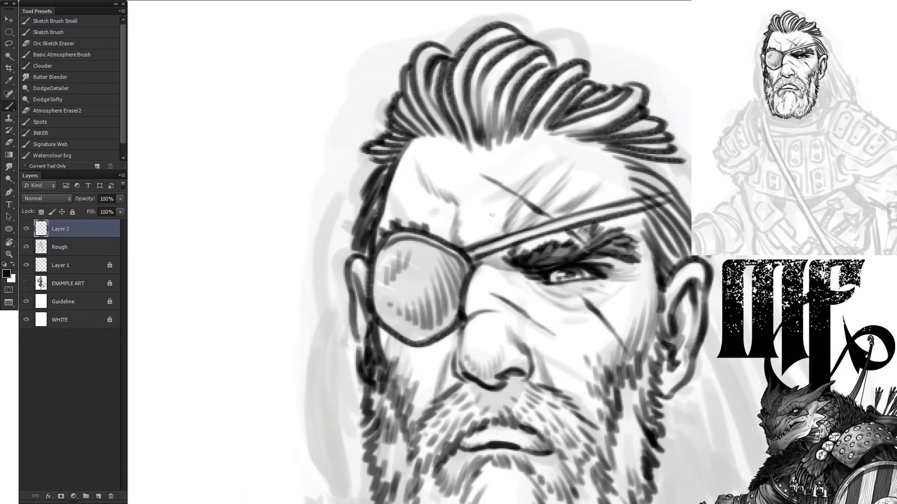
left_click_drag(403, 200, 491, 214)
- Hide the Rough layer, darken the eyepatch with grey and outline its straps above and below the patch
left_click_drag(414, 283, 420, 308)
left_click(26, 246)
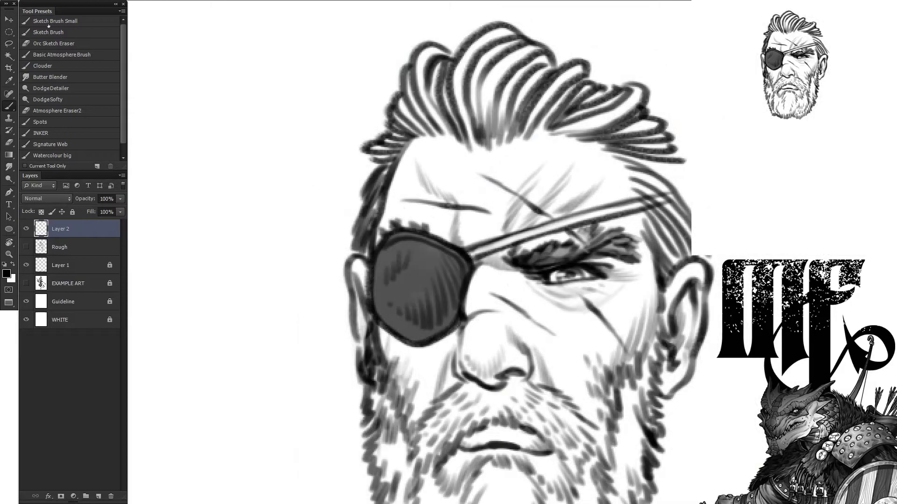
left_click_drag(621, 217, 471, 262)
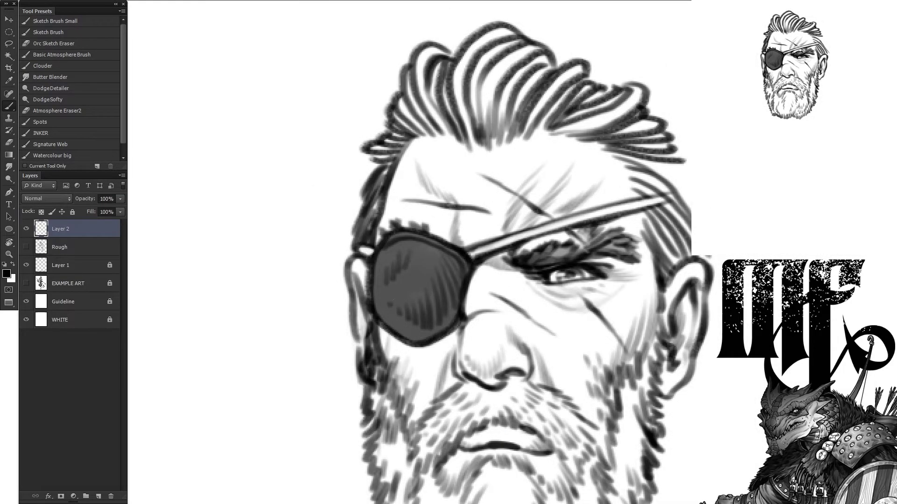
left_click_drag(410, 341, 369, 377)
left_click_drag(686, 163, 645, 213)
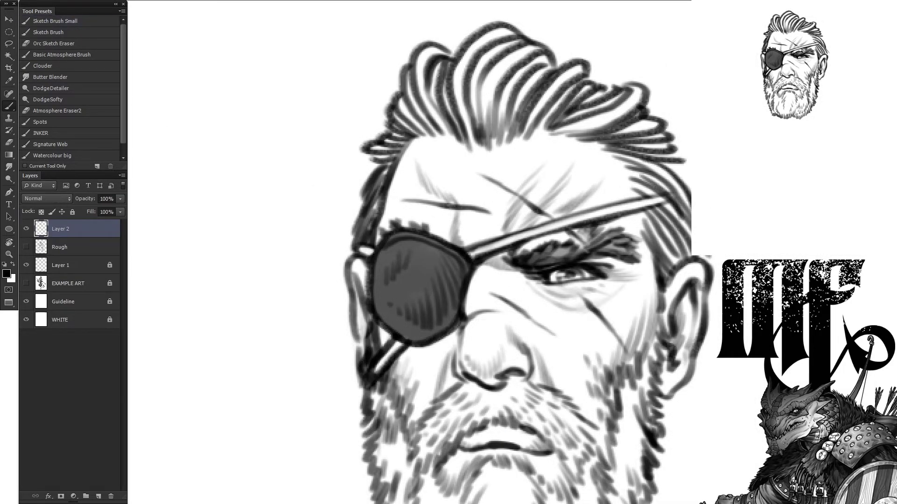
- Tone the area beneath the nose and the swept-back hair on the eyepatch side with grey
left_click_drag(490, 420, 458, 285)
mouse_move(504, 271)
left_mouse_down()
mouse_move(472, 313)
mouse_move(449, 304)
left_mouse_up()
left_click_drag(458, 264, 441, 289)
mouse_move(327, 298)
left_mouse_down()
mouse_move(330, 390)
mouse_move(348, 474)
left_mouse_up()
left_click_drag(373, 206, 358, 257)
left_click_drag(402, 164, 352, 281)
left_click_drag(444, 119, 380, 175)
left_click_drag(439, 86, 383, 145)
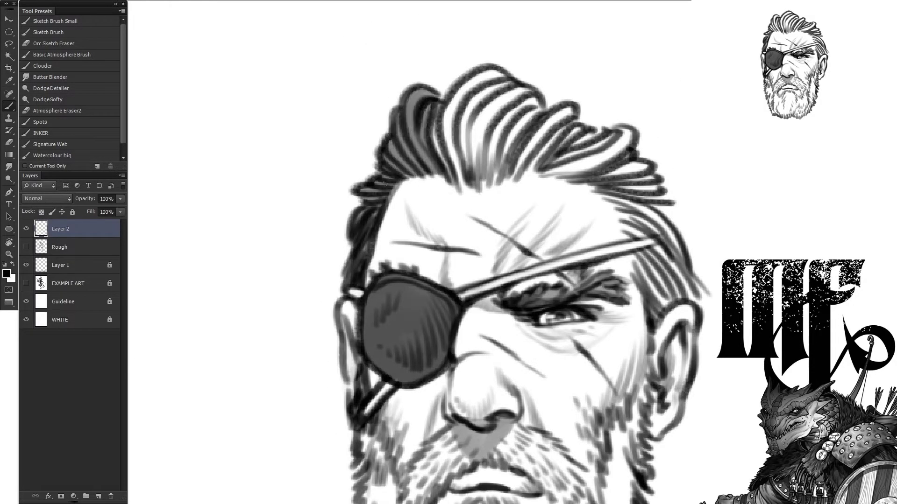
- Fill the rest of the swept-back hair with grey, down to the temple above the open eye's ear
left_click_drag(462, 75, 448, 187)
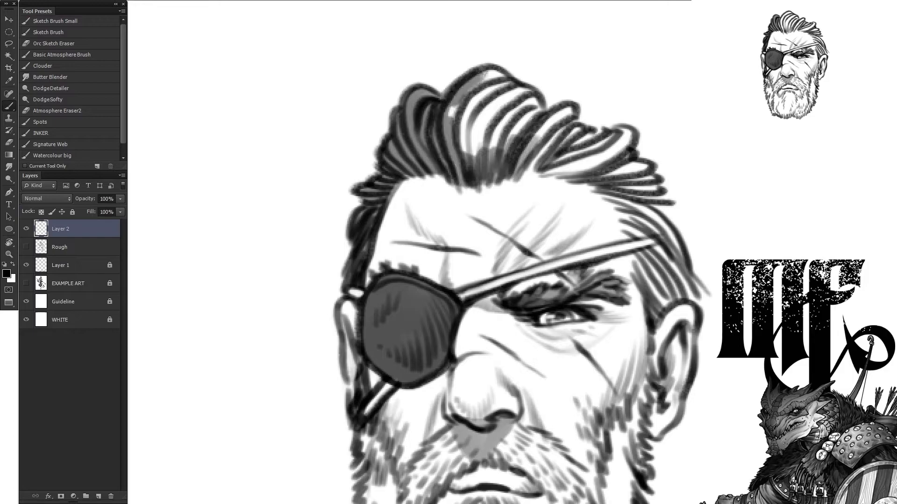
left_click_drag(518, 75, 481, 159)
left_click_drag(607, 131, 528, 175)
mouse_move(663, 182)
left_mouse_down()
mouse_move(603, 248)
mouse_move(666, 323)
left_mouse_up()
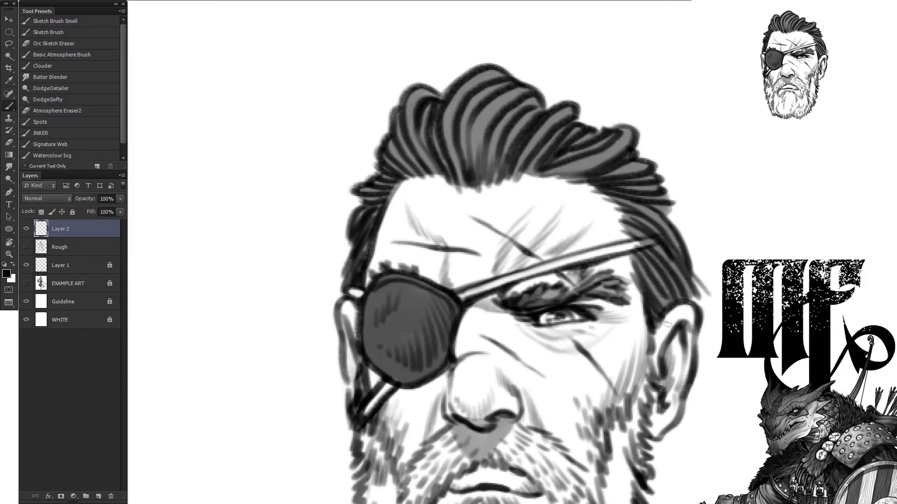
- Add light highlight strands along the locks of hair on top of the head
left_click_drag(626, 138, 563, 169)
left_click_drag(506, 96, 488, 113)
left_click_drag(468, 89, 445, 167)
left_click_drag(559, 117, 524, 159)
left_click_drag(430, 116, 420, 156)
left_click_drag(430, 100, 397, 166)
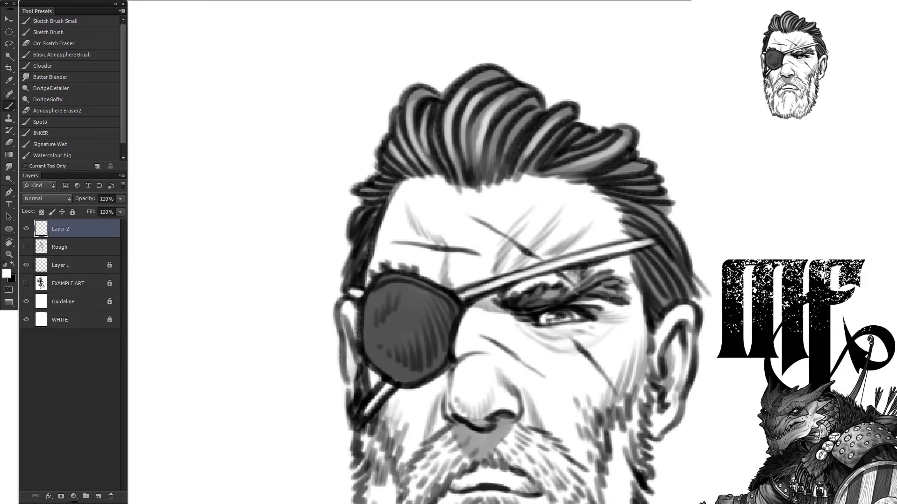
- Add highlight strands to the temple hair and shade the side of the forehead above the open eye
left_click_drag(376, 214, 355, 248)
left_click_drag(673, 224, 647, 254)
left_click_drag(502, 119, 489, 147)
left_click_drag(370, 210, 355, 228)
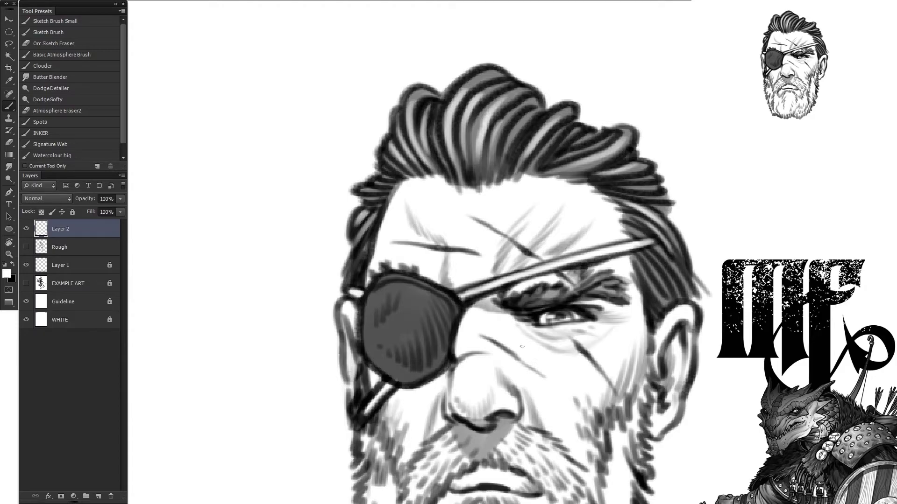
left_click_drag(602, 200, 627, 277)
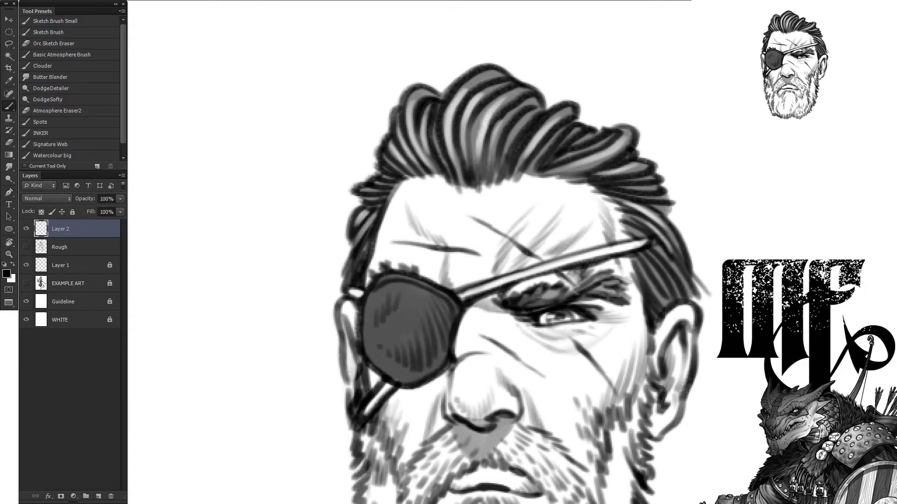
- Fill the beard and moustache with dark grey and work lighter strands into the chin
left_click_drag(349, 408, 304, 219)
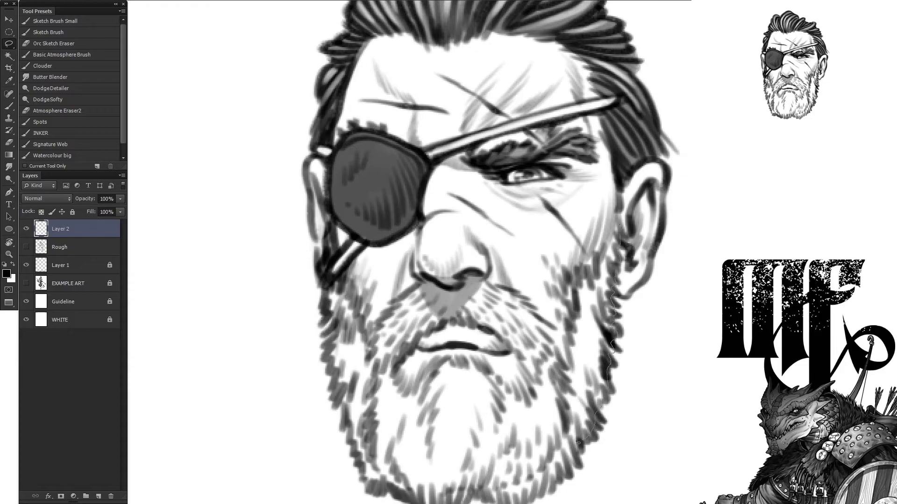
key("b")
key("F5")
key("F5")
mouse_move(481, 250)
left_mouse_down()
mouse_move(369, 239)
mouse_move(532, 317)
mouse_move(467, 411)
mouse_move(322, 341)
mouse_move(299, 243)
left_mouse_up()
left_click_drag(392, 299, 491, 304)
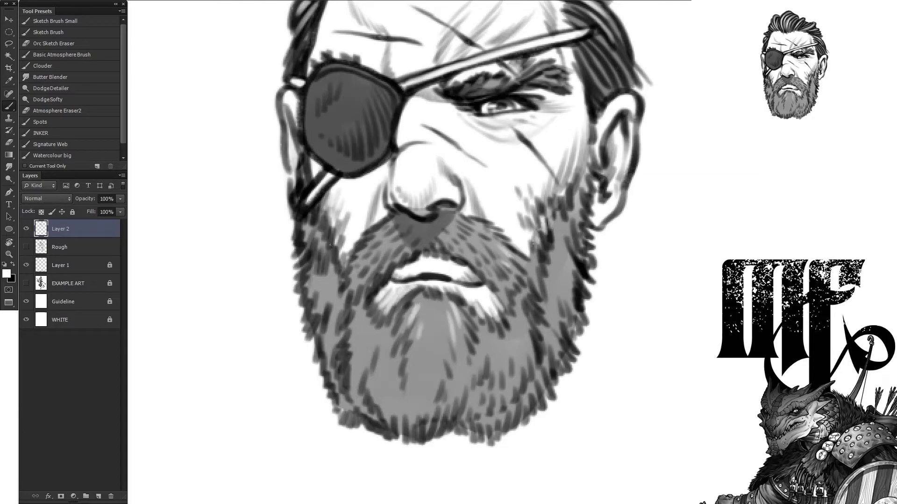
key("x")
mouse_move(558, 206)
left_mouse_down()
mouse_move(556, 281)
mouse_move(513, 401)
mouse_move(449, 219)
mouse_move(436, 301)
mouse_move(373, 401)
mouse_move(304, 177)
left_mouse_up()
scroll(407, 324, "up", 3)
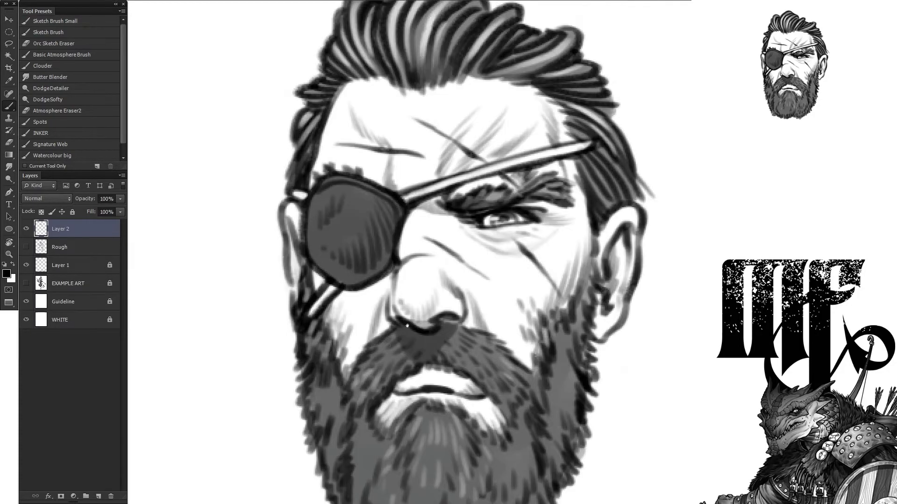
- Select the whole head along its outline with the Lasso and softly shade the face toward its edges
left_click_drag(486, 418, 318, 156)
scroll(332, 332, "down", 3)
left_click_drag(332, 332, 456, 415)
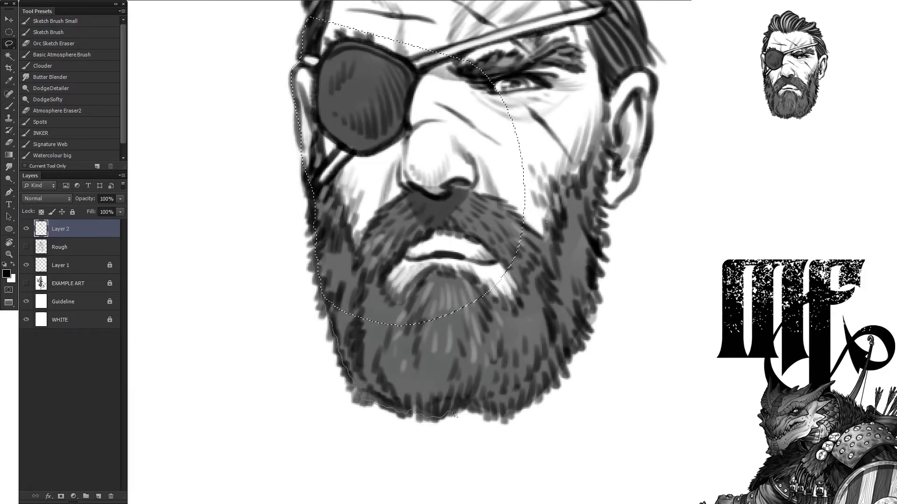
scroll(449, 252, "up", 5)
scroll(514, 262, "up", 3)
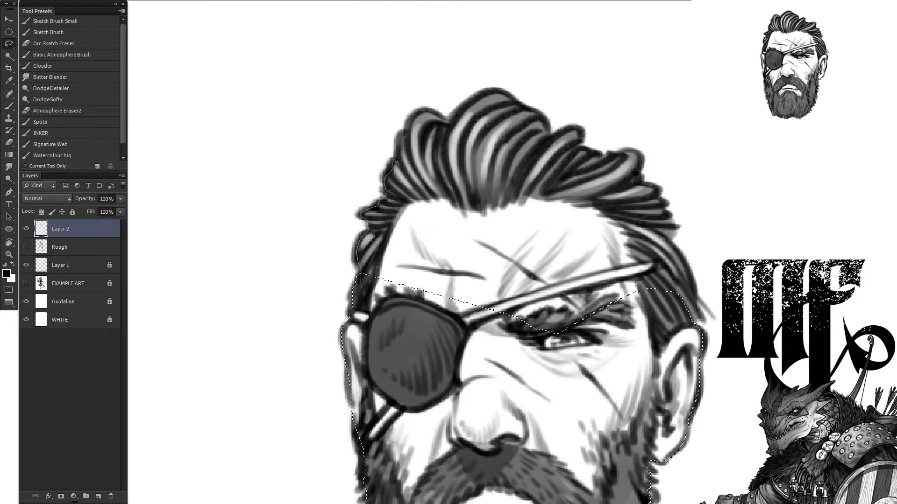
left_click_drag(488, 294, 549, 256)
left_click_drag(684, 331, 696, 365)
scroll(467, 281, "down", 5)
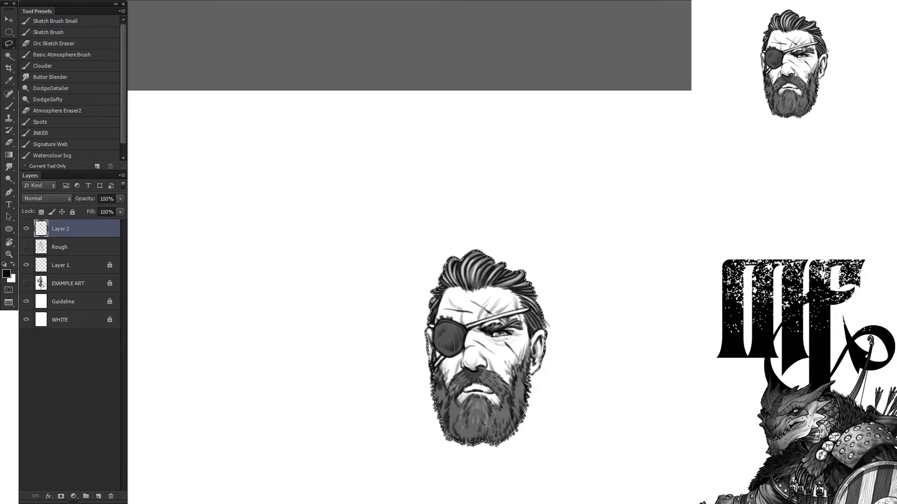
scroll(420, 257, "up", 5)
key("b")
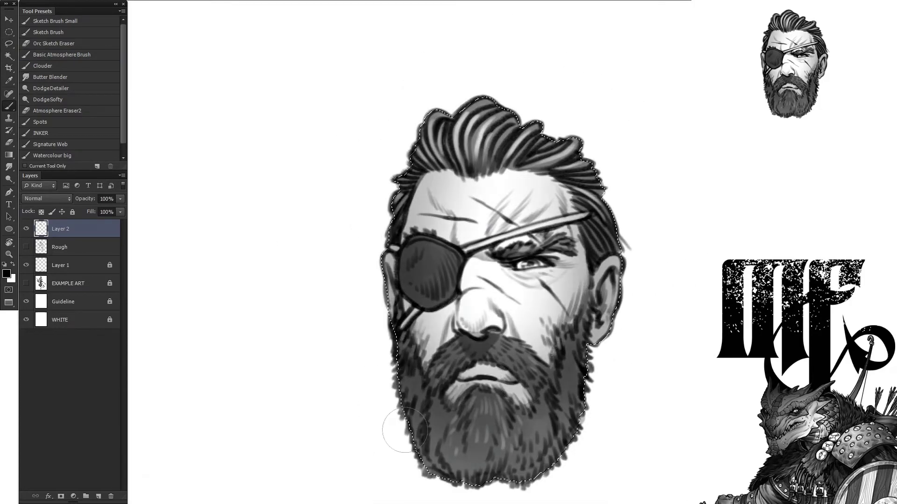
scroll(343, 333, "up", 3)
- Shade the nose and the area under the open eye on a new layer, and merge it down into Layer 2
key("ctrl+shift+alt+n")
key("l")
mouse_move(475, 197)
left_mouse_down()
mouse_move(498, 210)
mouse_move(463, 323)
left_mouse_up()
key("b")
left_click_drag(479, 355, 481, 280)
mouse_move(551, 243)
left_mouse_down()
mouse_move(607, 304)
mouse_move(407, 270)
mouse_move(620, 249)
left_mouse_up()
key("ctrl+d")
key("l")
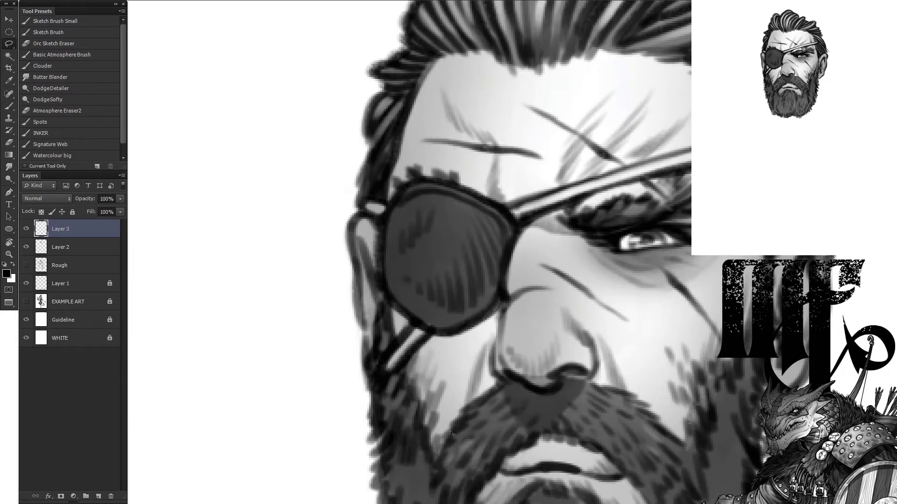
key("Delete")
- Paint highlights on the nose, cheek and eyepatch rim, add a shadow below the patch and darken its straps
key("b")
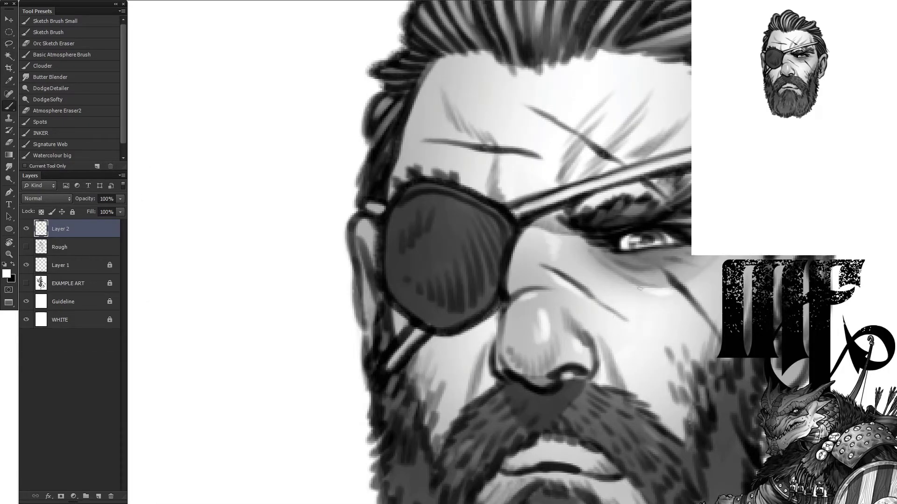
left_click_drag(406, 312, 227, 323)
key("x")
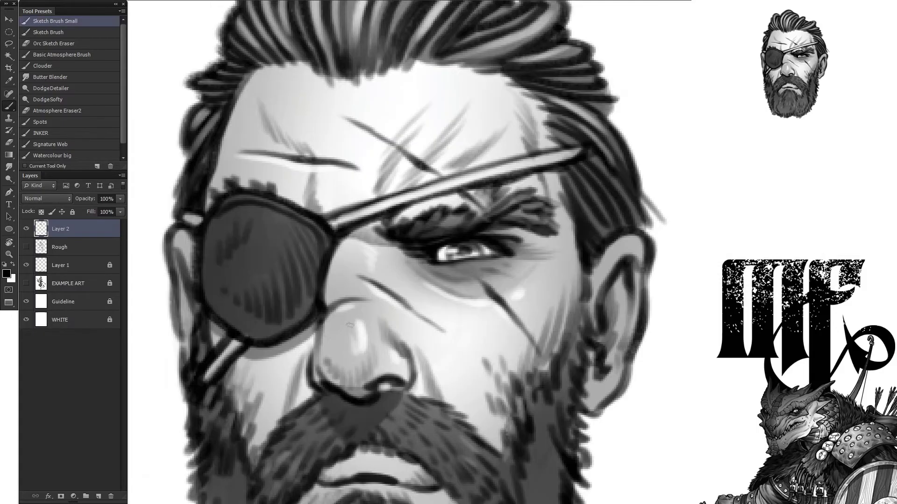
key("x")
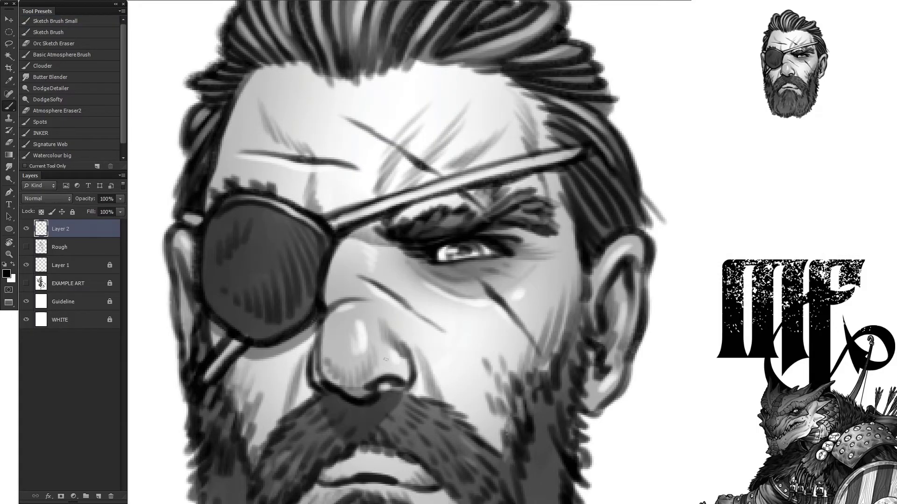
left_click_drag(386, 359, 624, 391)
mouse_move(385, 422)
left_mouse_down()
mouse_move(325, 347)
mouse_move(292, 207)
left_mouse_up()
- Add light strands to the beard, shade the lips and extend moustache hairs over the upper lip
key("x")
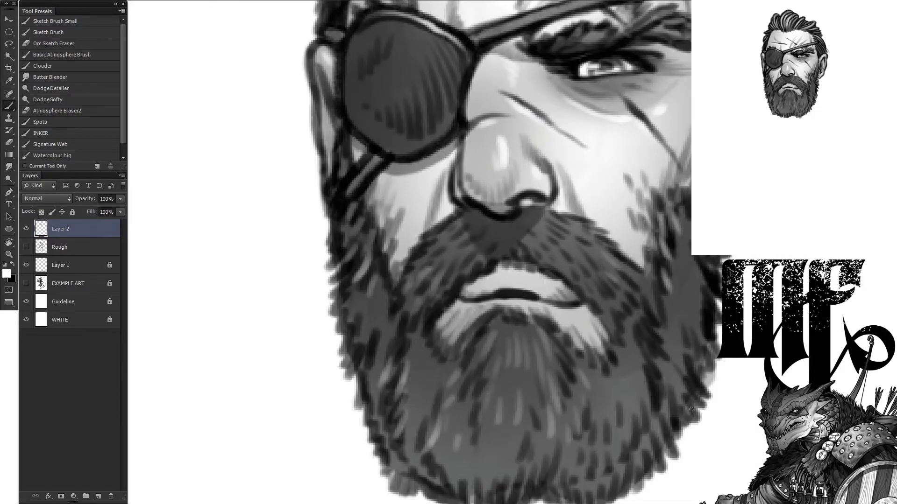
left_click_drag(418, 329, 402, 306)
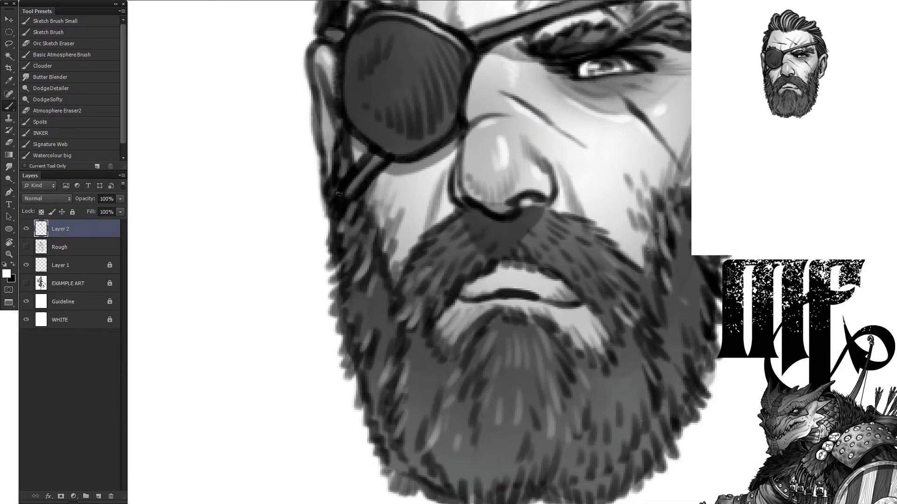
key("x")
left_click_drag(558, 280, 462, 299)
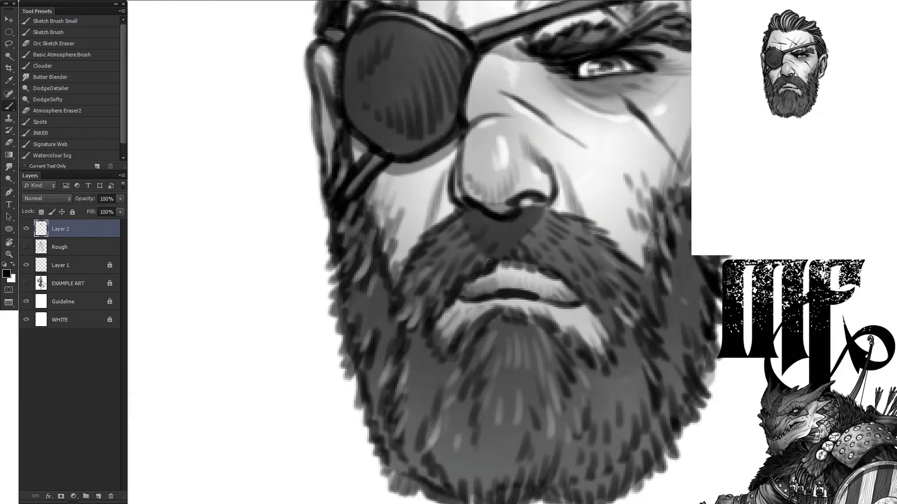
left_click_drag(486, 262, 559, 275)
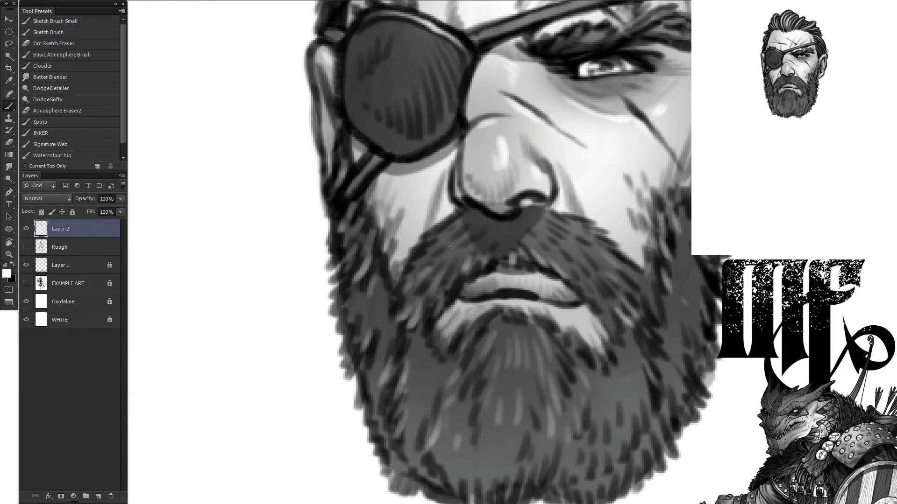
- Draw loose hair strands falling over the ears on both sides of the head
scroll(450, 246, "up", 5)
scroll(410, 239, "down", 5)
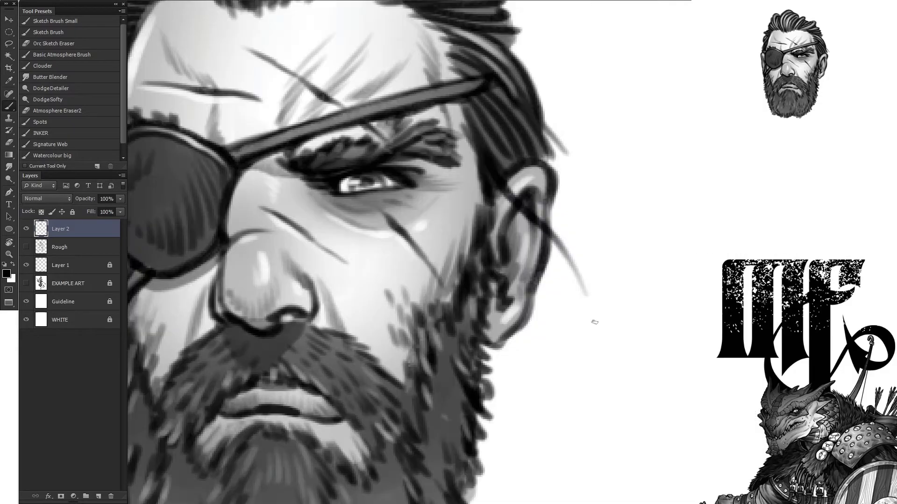
scroll(327, 261, "up", 1)
left_click_drag(334, 276, 296, 362)
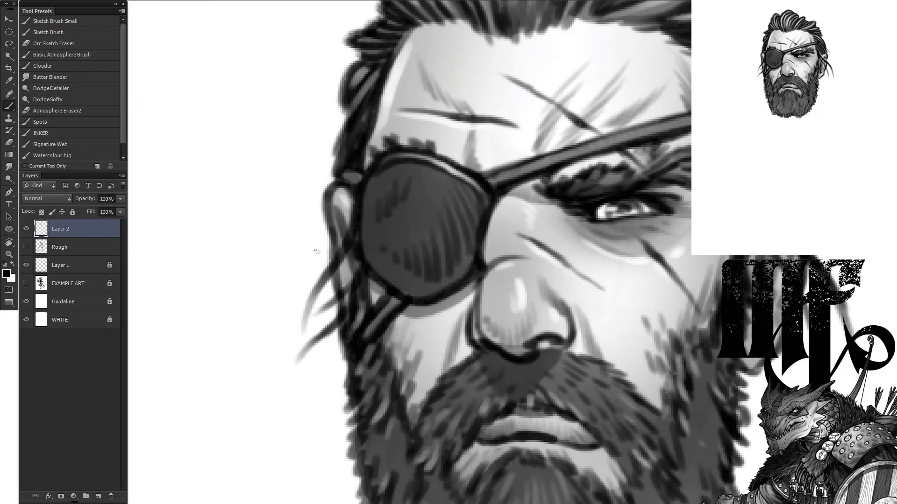
- Show the Rough layer and ink the beveled outline of the first oblong plate on the shoulder guard beside the beard
left_click(26, 247)
scroll(355, 281, "down", 8)
scroll(374, 303, "right", 8)
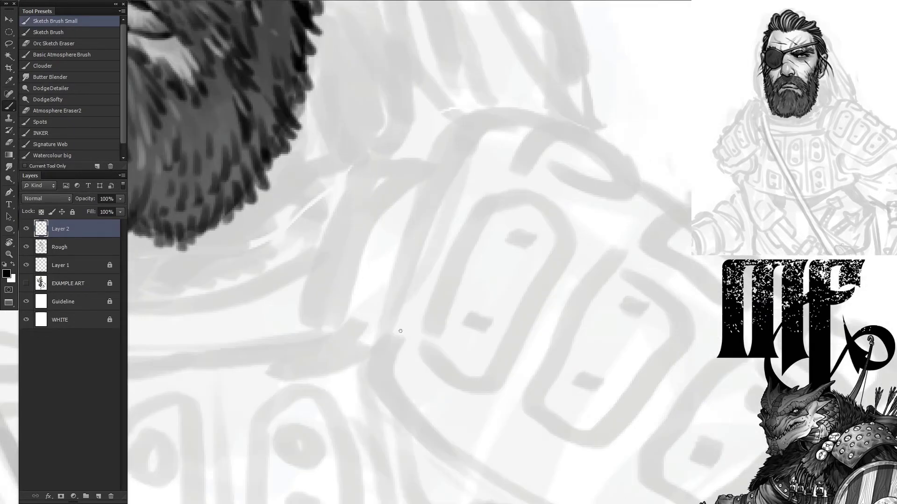
scroll(401, 331, "right", 2)
scroll(400, 331, "up", 1)
mouse_move(509, 221)
left_mouse_down()
mouse_move(496, 310)
mouse_move(407, 273)
mouse_move(467, 327)
left_mouse_up()
key("x")
left_click_drag(388, 346, 408, 293)
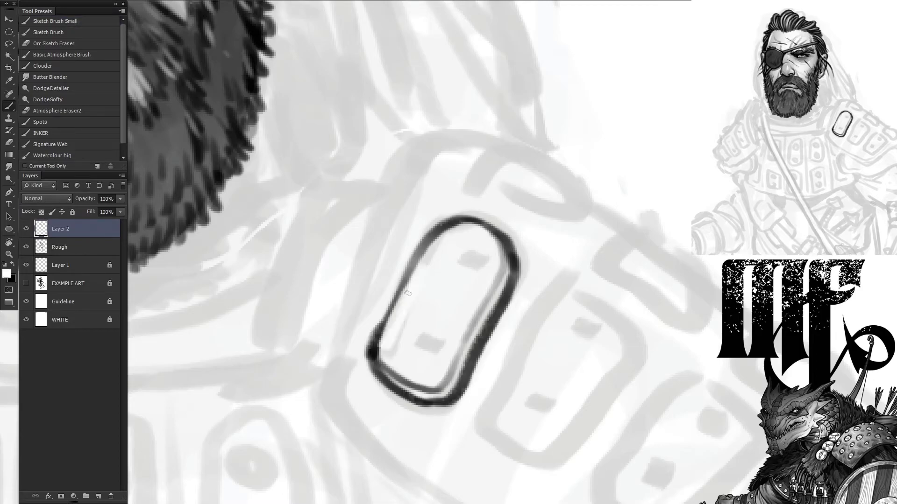
key("ctrl+z")
- Add two round rivets to the first shoulder plate, one near each end
key("x")
left_click_drag(415, 333, 420, 332)
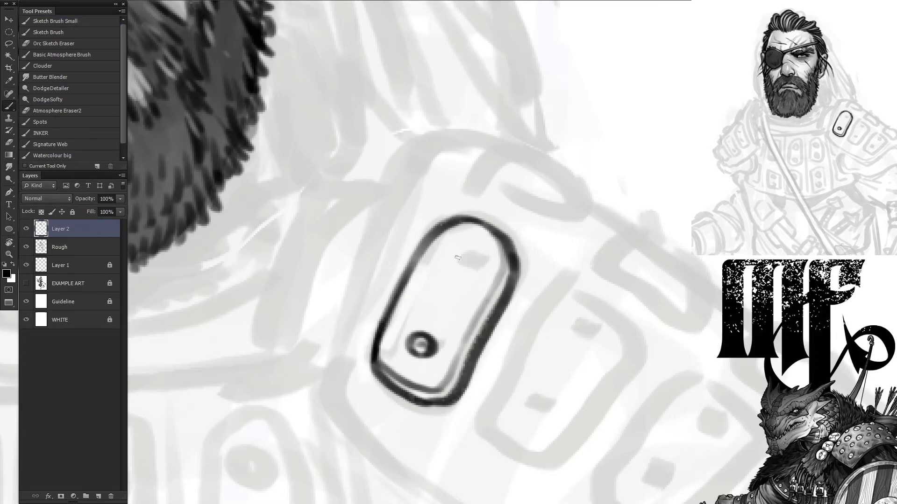
left_click_drag(460, 251, 462, 258)
- Ink the second beveled shoulder plate with two rivets and add light shading strokes to the first plate
left_click_drag(628, 308, 495, 411)
left_click_drag(505, 444, 631, 355)
scroll(561, 373, "down", 2)
scroll(560, 373, "right", 2)
left_click_drag(556, 234, 461, 369)
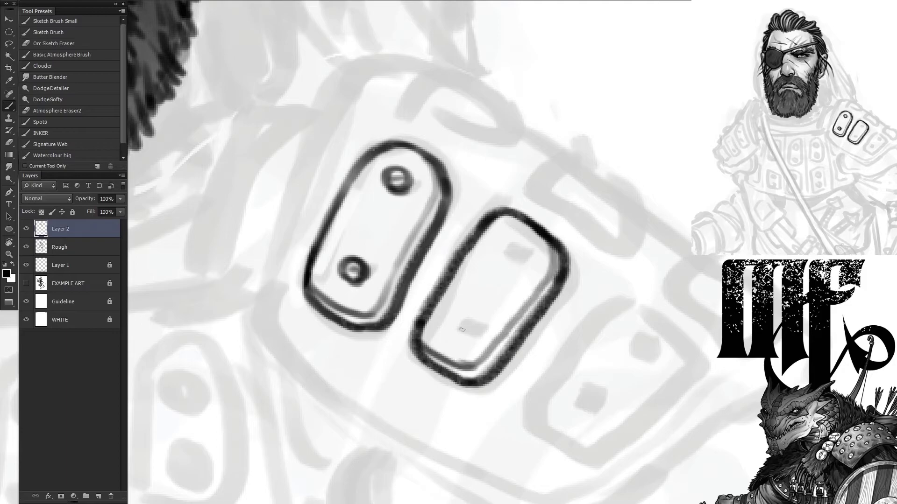
left_click_drag(462, 330, 458, 324)
left_click_drag(513, 252, 519, 247)
left_click_drag(421, 197, 373, 257)
left_click_drag(411, 159, 401, 187)
- Ink the third beveled shoulder plate and place two rivets on it
left_click_drag(626, 304, 528, 421)
left_click_drag(691, 341, 584, 456)
left_click_drag(576, 406, 586, 406)
left_click_drag(640, 343, 644, 340)
- Switch to the Sketch Brush Small preset and ink the side and lower outline of the shoulder guard
left_click(55, 21)
mouse_move(369, 63)
left_mouse_down()
mouse_move(298, 200)
mouse_move(299, 70)
left_mouse_up()
mouse_move(346, 247)
left_mouse_down()
mouse_move(770, 261)
mouse_move(682, 401)
left_mouse_up()
- Ink three small beveled plates along the upper edge of the shoulder guard
left_click_drag(340, 94, 442, 128)
left_click_drag(360, 136, 453, 109)
left_click_drag(338, 96, 415, 133)
mouse_move(484, 161)
left_mouse_down()
mouse_move(464, 184)
mouse_move(572, 211)
left_mouse_up()
left_click_drag(472, 161, 572, 206)
mouse_move(469, 177)
left_mouse_down()
mouse_move(503, 201)
mouse_move(565, 211)
left_mouse_up()
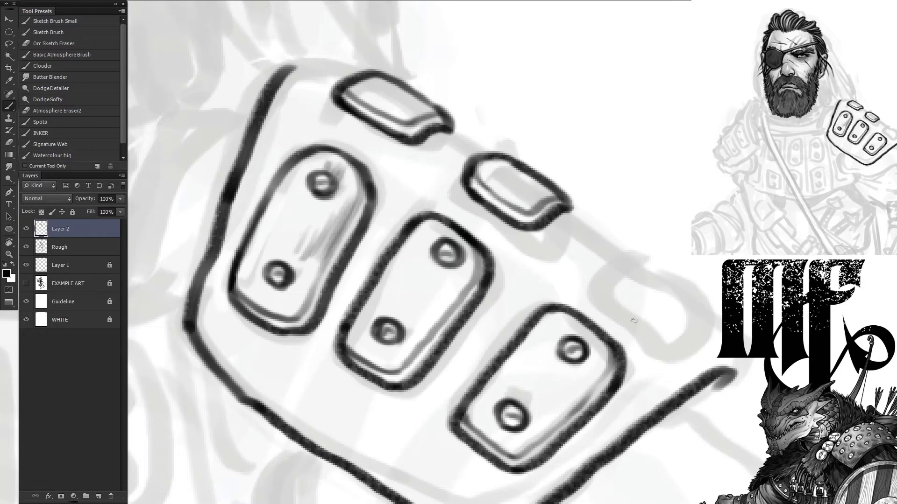
left_click_drag(649, 252, 661, 338)
left_click_drag(603, 280, 707, 312)
- Add a round rivet to each small upper plate and draw the studs protruding past their outer ends
left_click_drag(637, 279, 651, 295)
left_click_drag(505, 180, 519, 186)
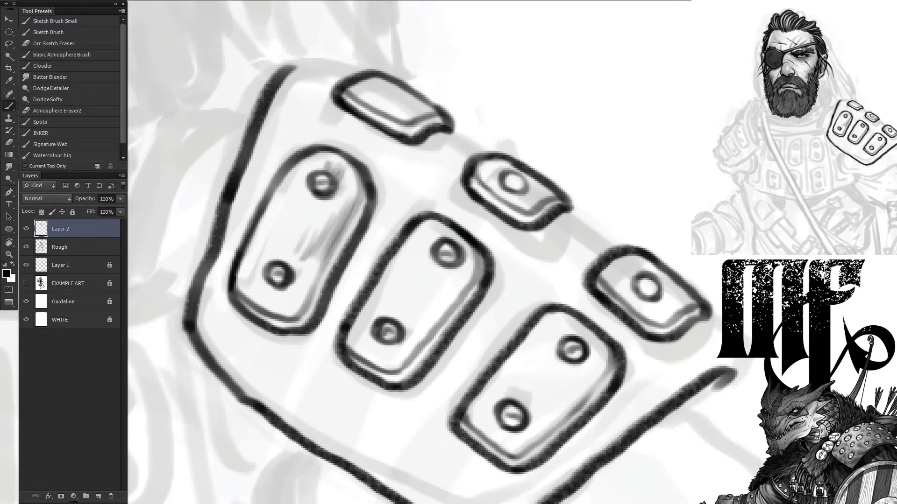
left_click_drag(381, 94, 397, 101)
left_click_drag(689, 278, 703, 292)
left_click_drag(544, 173, 572, 196)
left_click_drag(423, 91, 451, 112)
- Ink the shoulder guard's upper edge, connecting the gaps between the small plates
left_click_drag(270, 77, 359, 65)
left_click_drag(441, 128, 486, 155)
left_click_drag(565, 212, 612, 249)
mouse_move(756, 360)
left_mouse_down()
mouse_move(694, 413)
mouse_move(734, 278)
left_mouse_up()
- Draw an inner rim line and dashed stitching along the border of the shoulder guard
left_click_drag(649, 301, 509, 388)
left_click_drag(471, 371, 290, 264)
left_click_drag(518, 367, 463, 390)
mouse_move(691, 235)
left_mouse_down()
mouse_move(635, 287)
mouse_move(495, 374)
left_mouse_up()
mouse_move(509, 369)
left_mouse_down()
mouse_move(338, 276)
mouse_move(487, 414)
left_mouse_up()
- Hide the Rough layer and paint grey cast shadows beneath the shoulder guard's plates
left_click(26, 247)
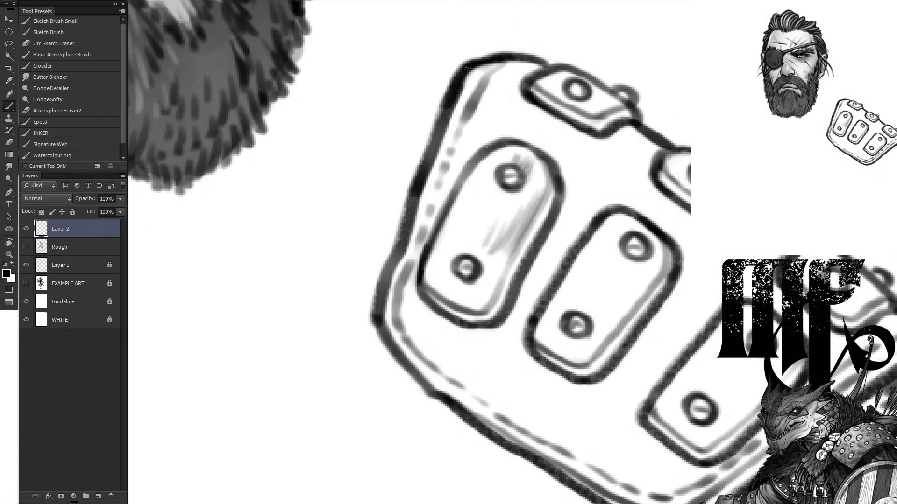
left_click_drag(758, 262, 602, 221)
left_click_drag(502, 159, 600, 198)
left_click_drag(371, 70, 488, 112)
left_click_drag(630, 259, 722, 310)
left_click_drag(500, 420, 663, 338)
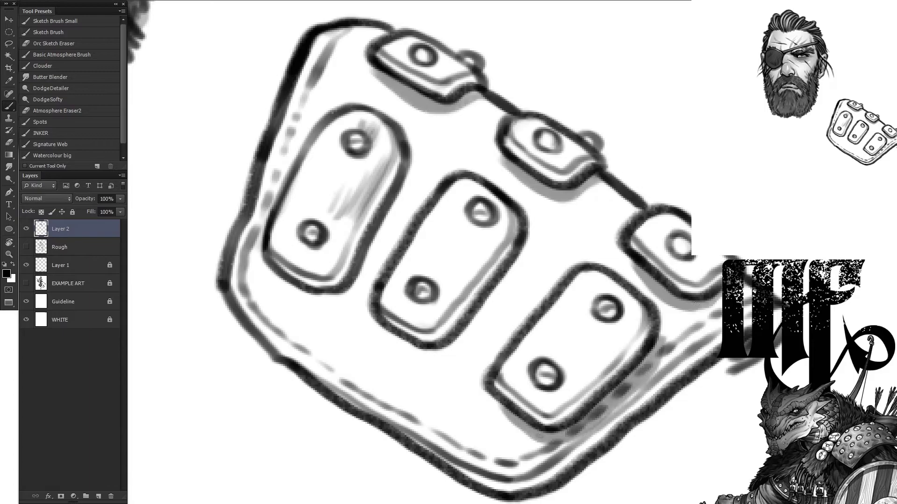
- Paint grey cast shadows beneath the large plates of the shoulder guard
left_click_drag(533, 241, 441, 362)
left_click_drag(371, 327, 500, 286)
mouse_move(413, 175)
left_mouse_down()
mouse_move(269, 285)
mouse_move(355, 285)
left_mouse_up()
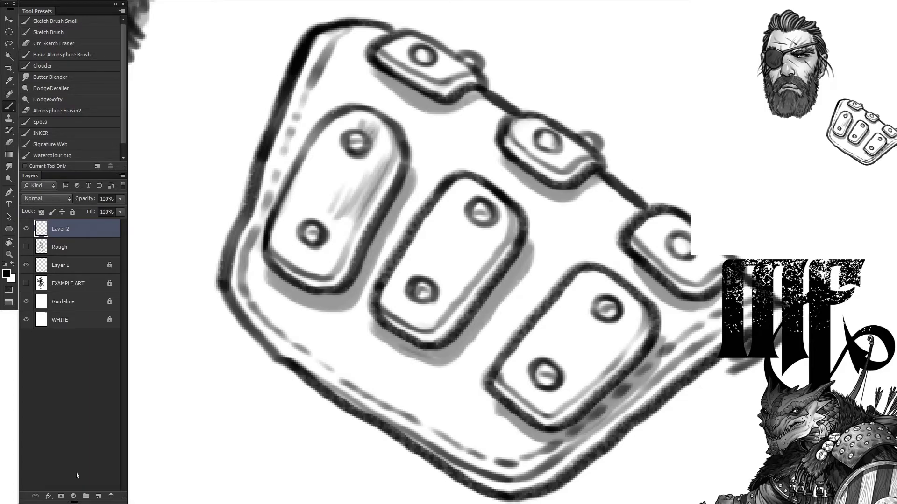
- Add a new layer and lasso around the outline of the shoulder guard
left_click(98, 496)
key("l")
left_click_drag(276, 272, 476, 152)
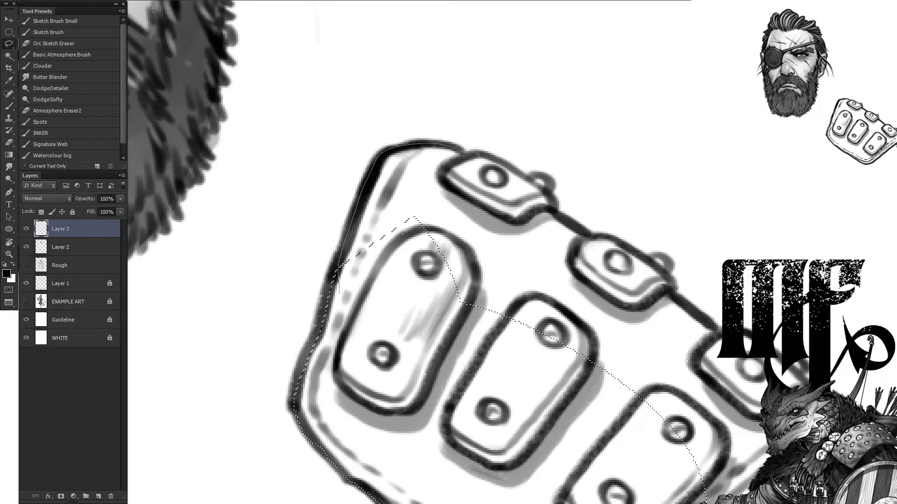
left_click_drag(706, 322, 708, 327)
key("ctrl+minus")
key("ctrl+minus")
key("b")
- Refine the lasso selection around the guard's plates, shade the shoulder guard in grey tones, and deselect
key("l")
key("ctrl+plus")
mouse_move(467, 253)
left_mouse_down()
mouse_move(579, 337)
mouse_move(467, 253)
left_mouse_up()
mouse_move(588, 139)
left_mouse_down()
mouse_move(555, 186)
mouse_move(656, 206)
mouse_move(553, 201)
left_mouse_up()
mouse_move(621, 234)
left_mouse_down()
mouse_move(649, 309)
mouse_move(594, 148)
left_mouse_up()
left_click_drag(624, 310, 606, 349)
key("ctrl+minus")
key("ctrl+minus")
key("b")
mouse_move(434, 224)
left_mouse_down()
mouse_move(523, 299)
mouse_move(495, 299)
mouse_move(537, 280)
left_mouse_up()
key("ctrl+d")
- Paint short white highlight strokes on the leather above the large plates and near the guard's lower corner
key("ctrl+plus")
key("ctrl+plus")
key("x")
left_click_drag(537, 406, 558, 420)
left_click_drag(581, 280, 630, 266)
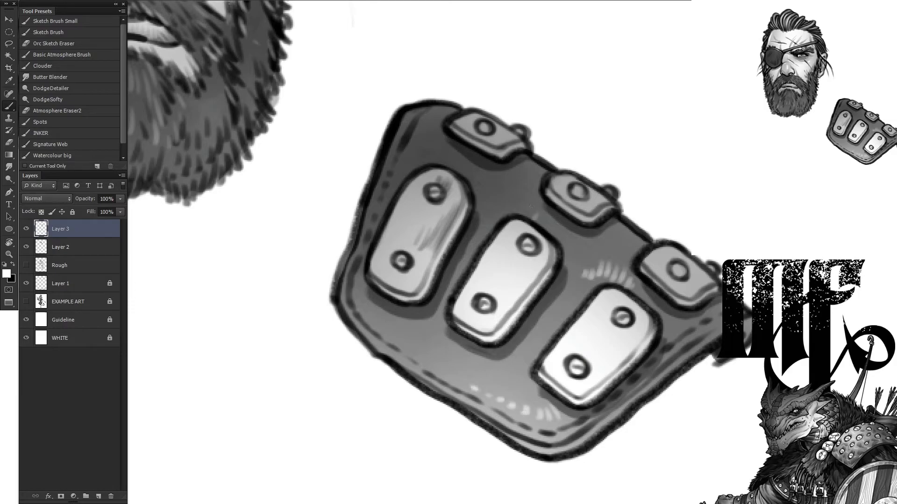
left_click_drag(490, 205, 532, 200)
left_click_drag(424, 159, 463, 154)
- Brush white highlights along the lower and inner rims of the shoulder guard
mouse_move(720, 327)
left_mouse_down()
mouse_move(504, 432)
mouse_move(393, 355)
left_mouse_up()
left_click_drag(346, 322, 374, 177)
left_click_drag(345, 285, 420, 107)
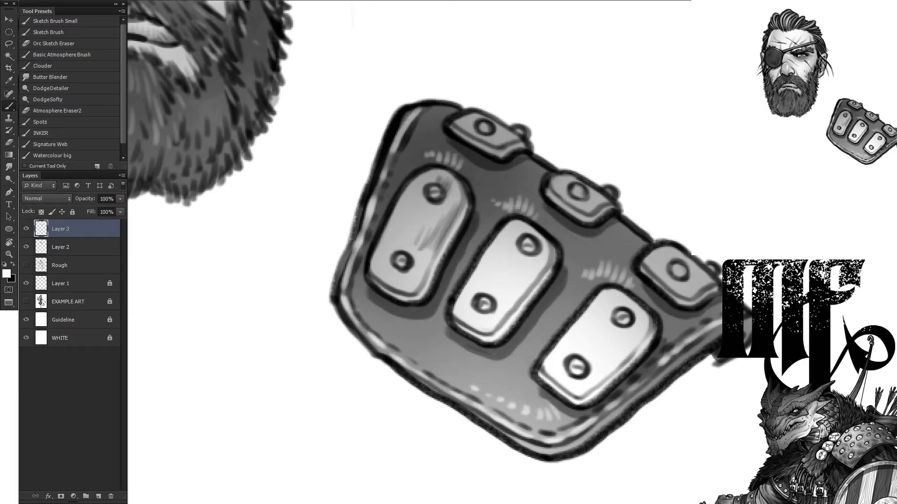
- Touch up the small plates' edges and the shoulder guard's upper and outer outline with short strokes
left_click_drag(556, 218, 591, 198)
left_click_drag(651, 304, 691, 278)
left_click_drag(462, 152, 499, 135)
left_click_drag(615, 203, 624, 219)
left_click_drag(651, 239, 665, 245)
left_click_drag(461, 106, 523, 136)
left_click_drag(526, 146, 536, 155)
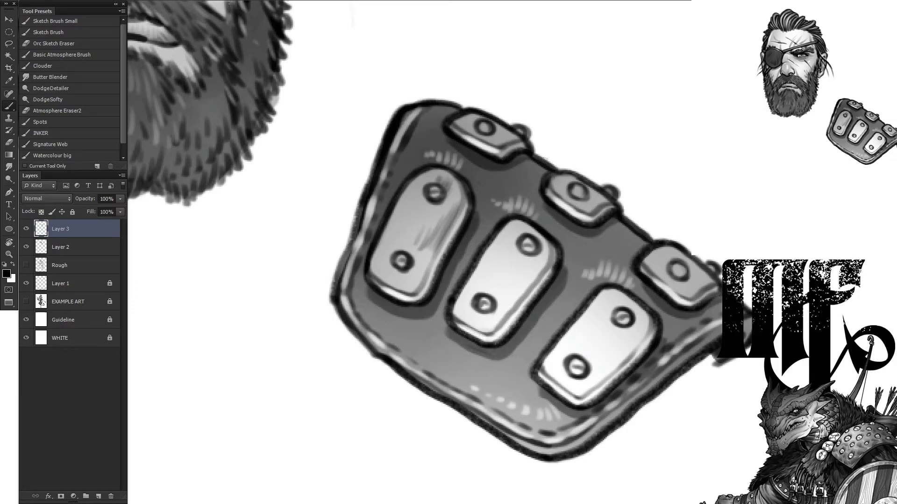
left_click_drag(331, 302, 361, 217)
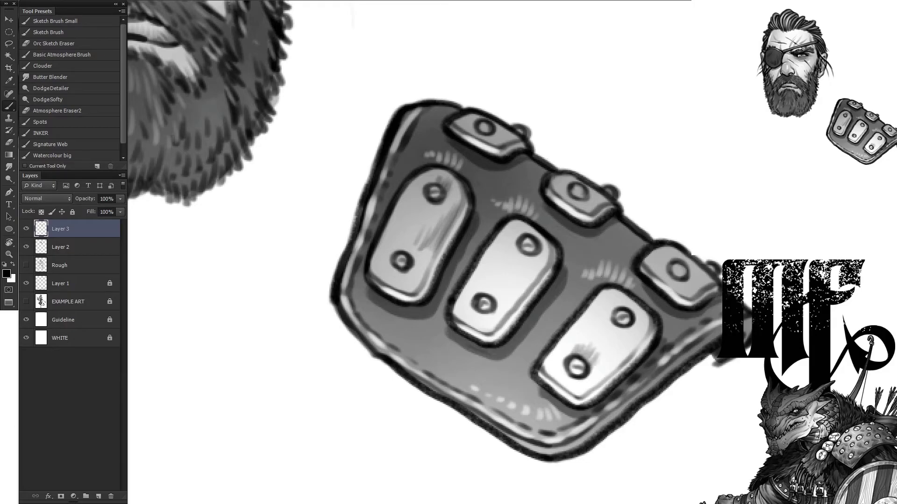
- Merge the shading layer down into Layer 2 and show the Rough layer
key("ctrl+minus")
key("ctrl+minus")
key("ctrl+minus")
key("ctrl+e")
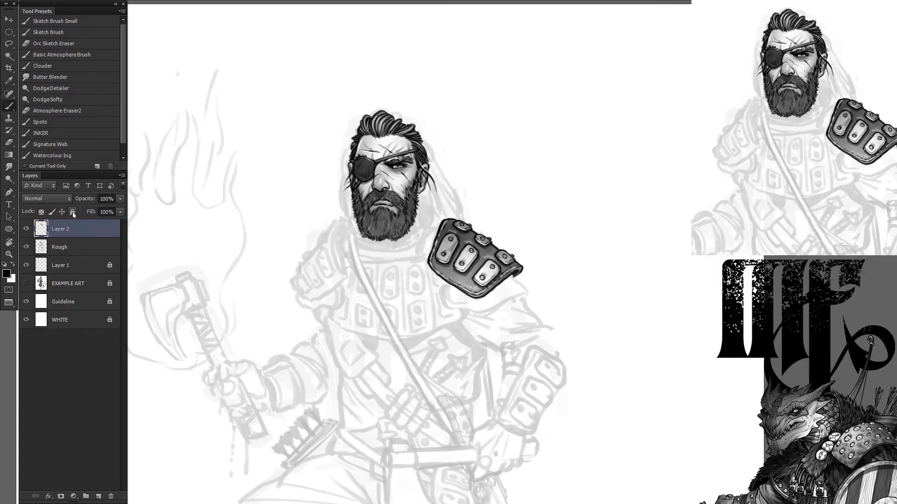
- Ink the lower edge of the collar from the far shoulder across the chest to the shoulder guard
key("ctrl+plus")
key("ctrl+plus")
key("ctrl+plus")
key("ctrl+minus")
left_click_drag(233, 346, 283, 333)
mouse_move(310, 343)
left_mouse_down()
mouse_move(626, 348)
mouse_move(682, 194)
left_mouse_up()
- Ink the cloth folds beside the shoulder guard and the strap running diagonally down the chest
left_click_drag(580, 350, 628, 217)
left_click_drag(668, 192, 624, 200)
left_click_drag(542, 350, 610, 199)
left_click_drag(555, 348, 625, 201)
left_click_drag(587, 236, 621, 200)
left_click_drag(323, 343, 302, 227)
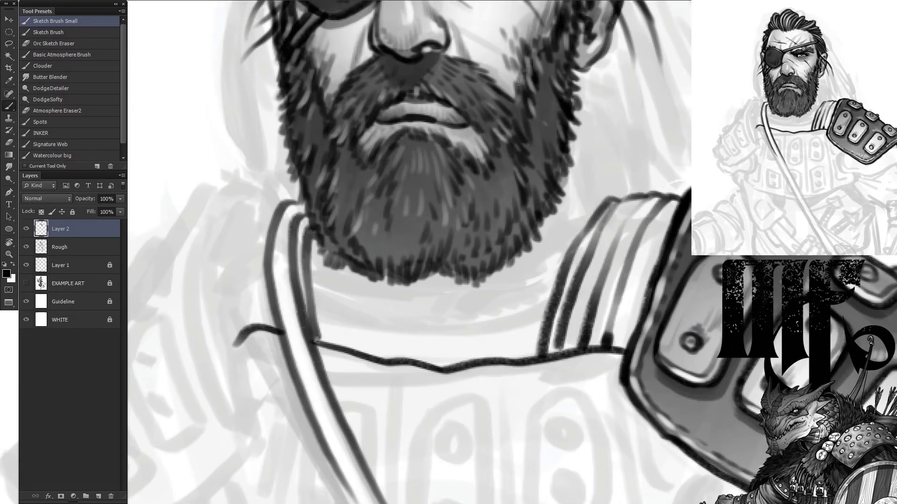
- Ink the cloth folds on the unarmored shoulder, the collar's upper line and the side of the neck
left_click_drag(238, 332, 273, 215)
left_click_drag(219, 348, 247, 223)
left_click_drag(309, 299, 558, 294)
left_click_drag(558, 170, 589, 227)
- Hatch grey shading strokes over the neck beneath the beard to model the throat and collarbones
left_click_drag(569, 259, 439, 317)
left_click_drag(415, 297, 383, 313)
left_click_drag(407, 304, 308, 266)
left_click_drag(570, 245, 511, 274)
left_click_drag(437, 302, 410, 327)
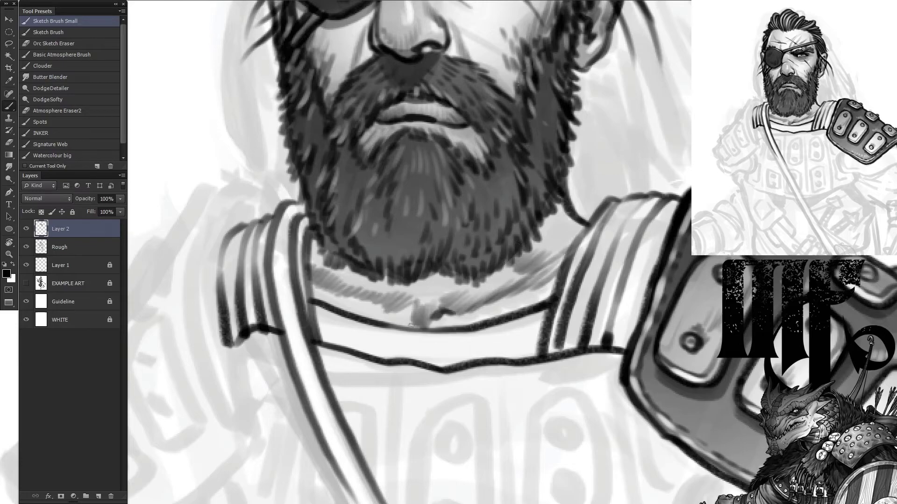
left_click_drag(495, 269, 444, 312)
left_click_drag(406, 266, 373, 310)
left_click_drag(455, 274, 415, 285)
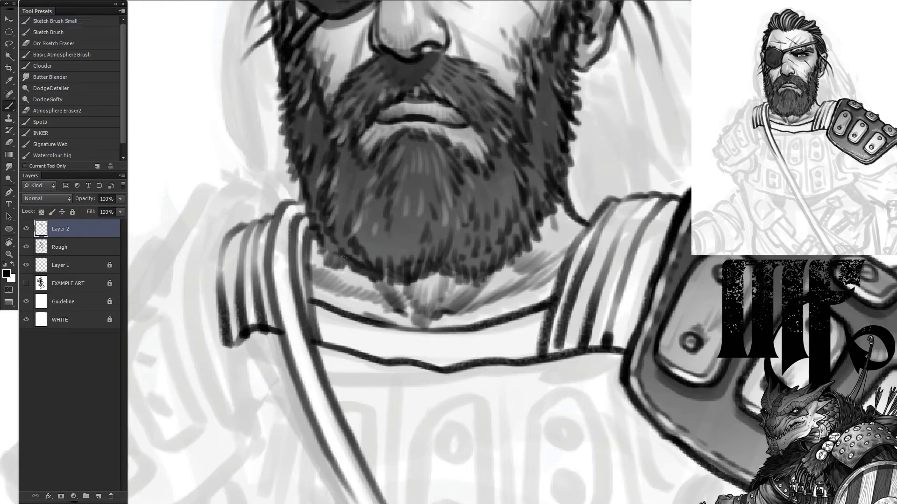
- Paint a broad grey cast shadow under the beard across the neck and collar
left_click_drag(537, 252, 373, 374)
left_click_drag(514, 262, 336, 327)
left_click_drag(444, 289, 374, 374)
- Lasso the neck area, hide the Rough layer, shade the neck with the Basic Atmosphere Brush, and deselect
key("l")
left_click_drag(312, 227, 365, 321)
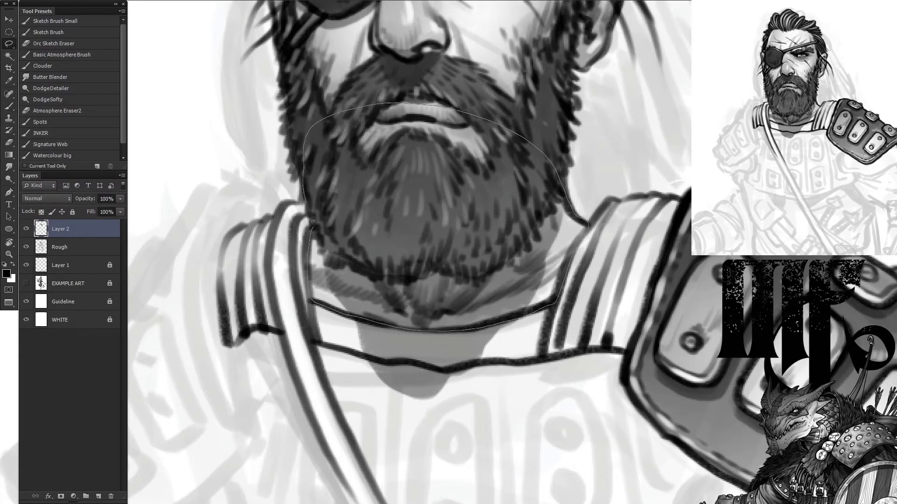
left_click_drag(312, 223, 312, 227)
left_click(62, 55)
left_click(26, 247)
left_click_drag(328, 314, 551, 301)
key("ctrl+d")
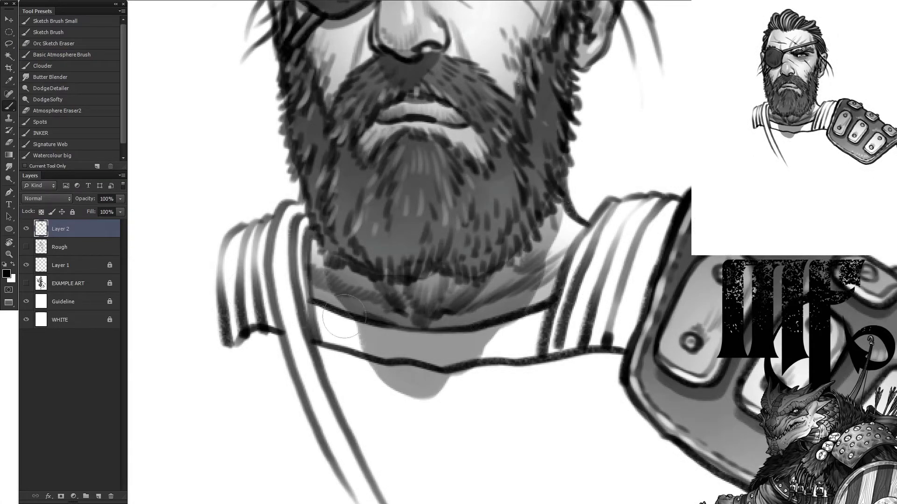
- Fill the collar band with dark grey and brush light accents around the neck
mouse_move(341, 321)
left_mouse_down()
mouse_move(313, 306)
mouse_move(420, 357)
mouse_move(472, 355)
mouse_move(537, 338)
mouse_move(546, 327)
mouse_move(527, 344)
left_mouse_up()
key("x")
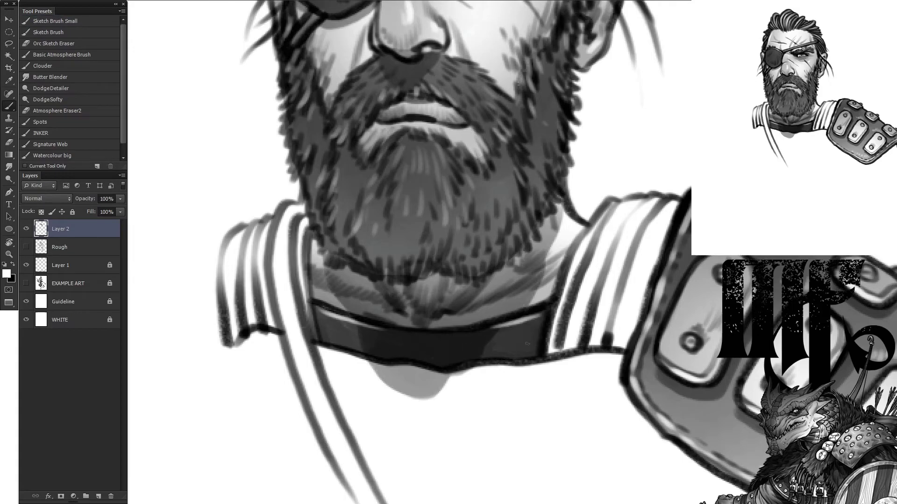
mouse_move(310, 235)
left_mouse_down()
mouse_move(439, 280)
mouse_move(369, 276)
mouse_move(543, 208)
left_mouse_up()
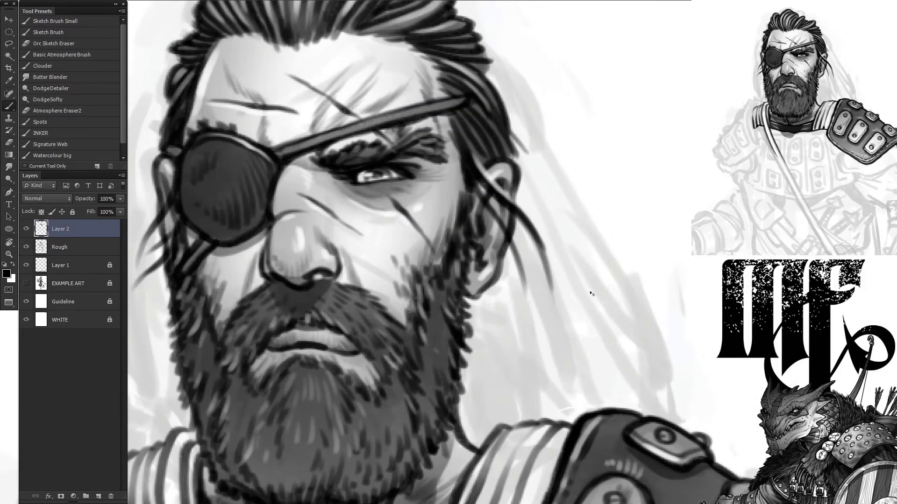
- Show the Rough layer and ink long loose hair strands falling behind the visible ear to the shoulder guard
mouse_move(495, 70)
left_mouse_down()
mouse_move(654, 416)
mouse_move(522, 312)
mouse_move(486, 425)
left_mouse_up()
left_click_drag(514, 295, 467, 434)
left_click_drag(551, 247, 579, 420)
left_click_drag(420, 280, 616, 332)
- Ink the long hair on the eyepatch side and the curved cloth edge over the shoulder below it
mouse_move(368, 126)
left_mouse_down()
mouse_move(364, 474)
mouse_move(438, 302)
left_mouse_up()
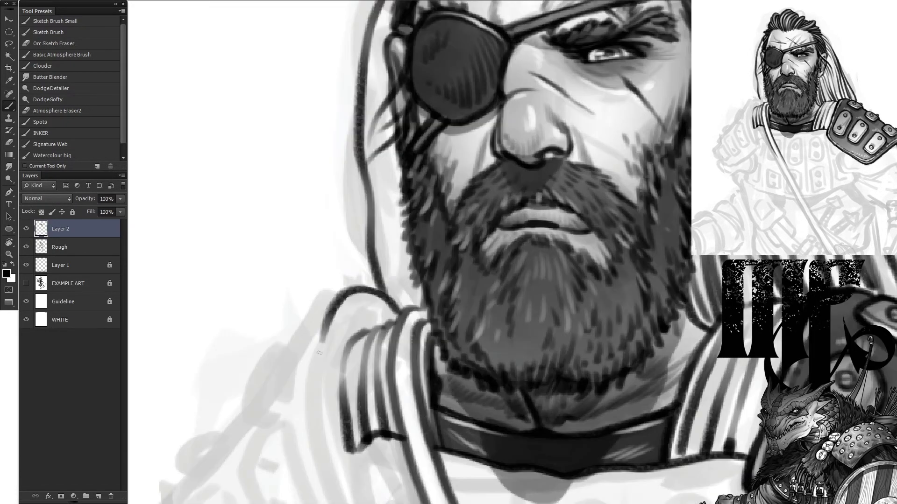
left_click_drag(355, 289, 355, 406)
left_click_drag(411, 140, 421, 411)
left_click_drag(757, 262, 776, 345)
left_click_drag(513, 233, 299, 215)
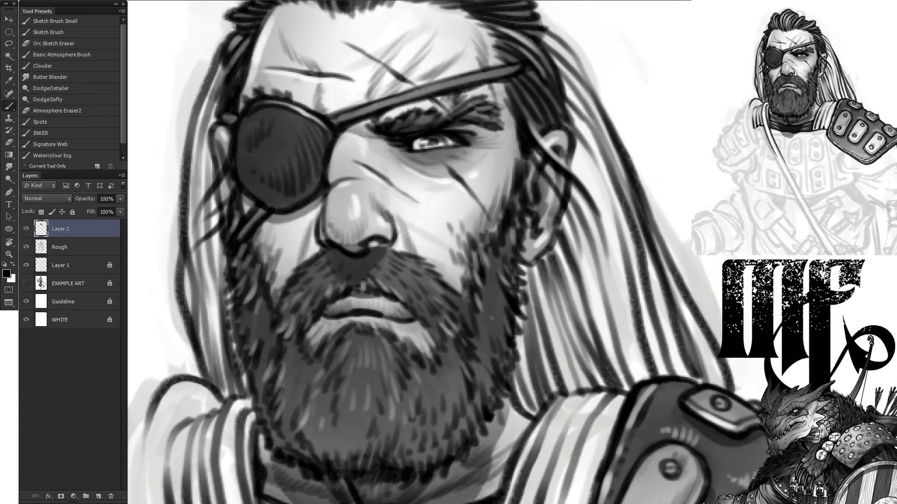
- Shade the long hair behind the visible ear dark grey and draw light strands through it
mouse_move(602, 32)
left_mouse_down()
mouse_move(584, 140)
mouse_move(546, 261)
mouse_move(584, 373)
mouse_move(583, 327)
mouse_move(607, 303)
mouse_move(625, 174)
mouse_move(607, 257)
left_mouse_up()
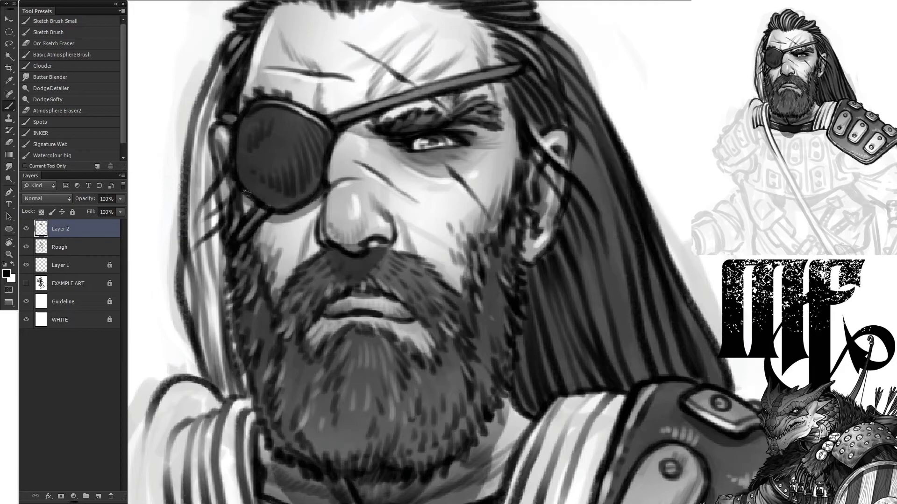
key("x")
left_click_drag(607, 135, 692, 369)
left_click_drag(602, 154, 649, 341)
left_click_drag(616, 219, 626, 326)
left_click_drag(551, 154, 591, 274)
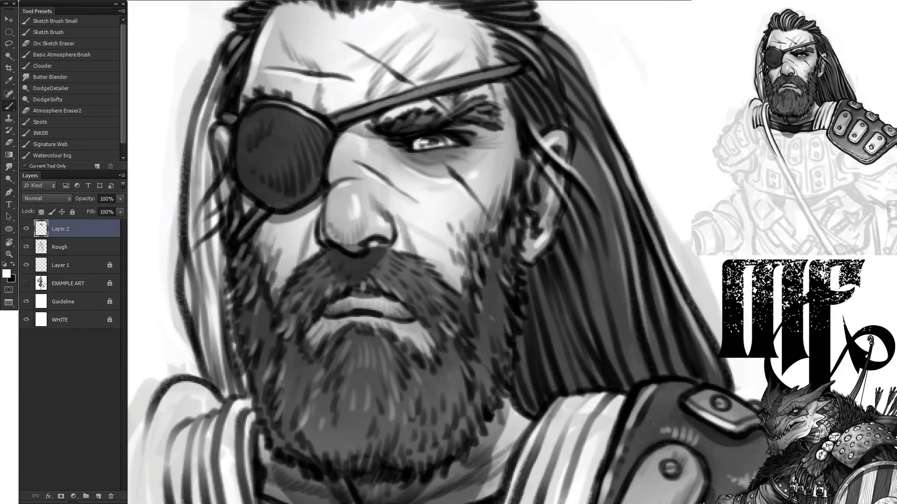
- Darken the hair between the beard and the shoulder guard with black strands, undoing the last stroke
key("x")
left_click_drag(542, 254, 518, 334)
left_click_drag(541, 285, 518, 388)
key("ctrl+z")
- Shade the long hair on the eyepatch side with dark grey strokes down to the shoulder
left_click_drag(354, 252, 621, 303)
left_click_drag(490, 119, 463, 266)
left_click_drag(493, 103, 450, 331)
left_click_drag(467, 254, 495, 441)
left_click_drag(491, 381, 514, 451)
left_click_drag(451, 216, 444, 369)
- Alternate white highlight strands and black strands through the hair on the eyepatch side
key("x")
left_click_drag(462, 164, 467, 210)
left_click_drag(467, 341, 474, 420)
key("x")
left_click_drag(502, 298, 488, 411)
left_click_drag(504, 327, 487, 413)
key("x")
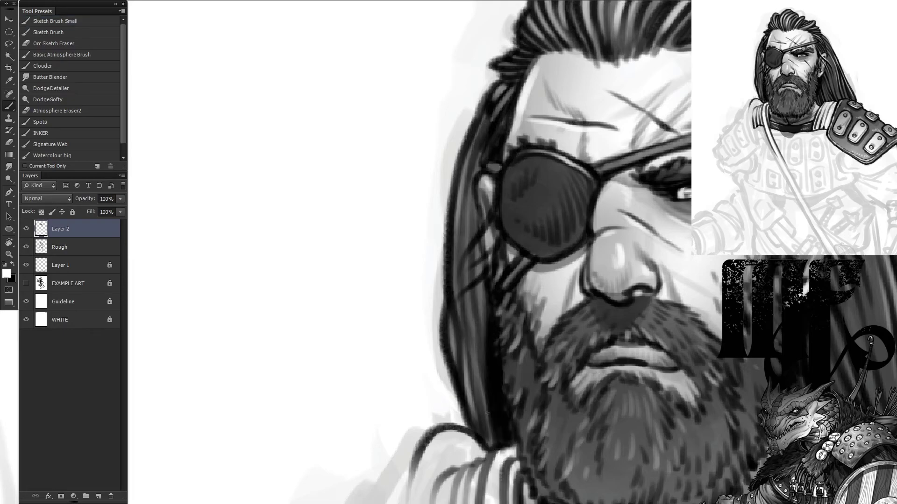
scroll(487, 413, "up", 2)
left_click_drag(495, 316, 476, 421)
scroll(477, 420, "down", 2)
mouse_move(447, 264)
left_mouse_down()
mouse_move(444, 329)
mouse_move(464, 418)
left_mouse_up()
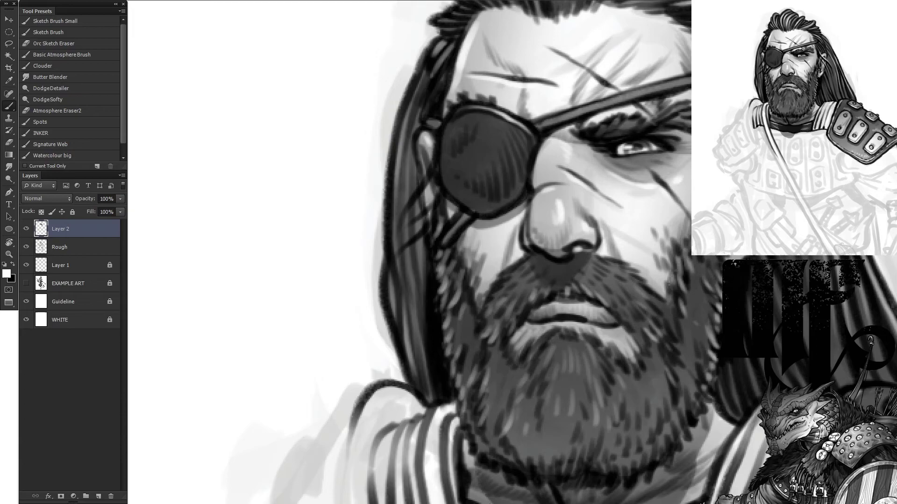
- Add dark beard strokes below the corners of the lower lip and hide the Rough layer
left_click_drag(537, 332, 511, 355)
left_click_drag(614, 337, 631, 366)
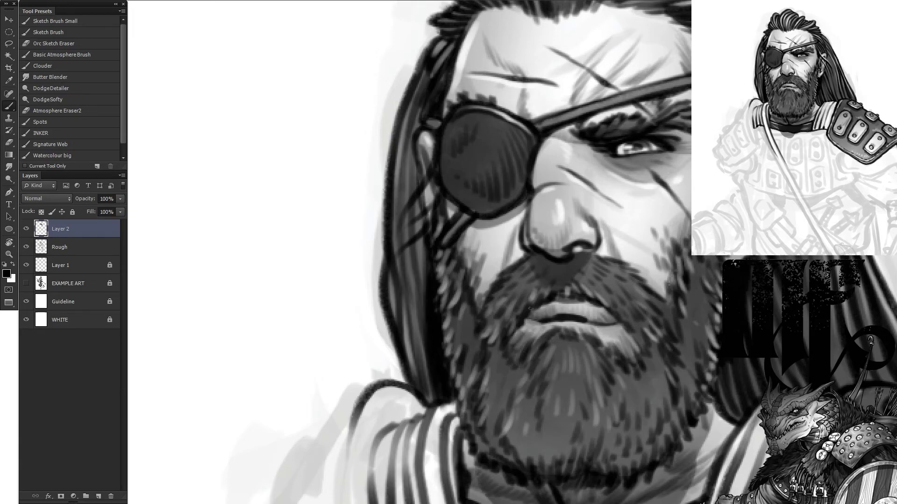
left_click_drag(513, 187, 353, 308)
left_click(26, 247)
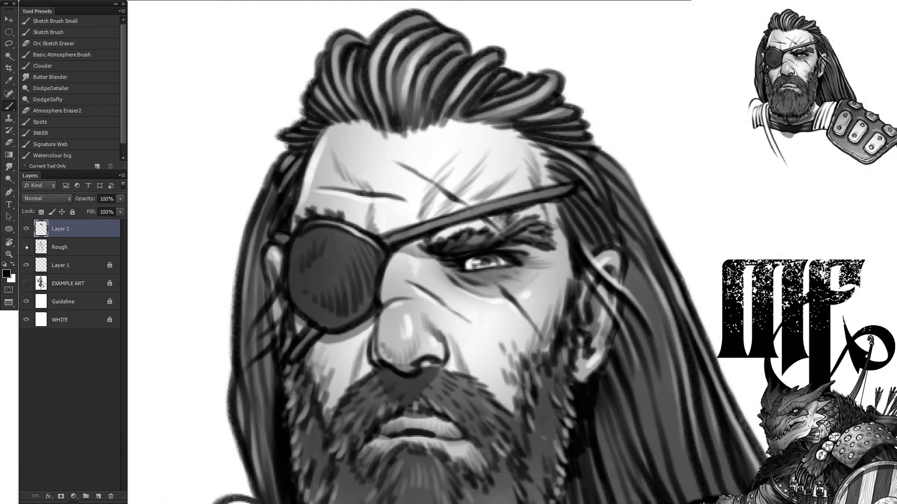
- Draw a crossing scar on the cheek below the open eye and a vertical scar above and below the eyepatch
left_click_drag(547, 299, 469, 371)
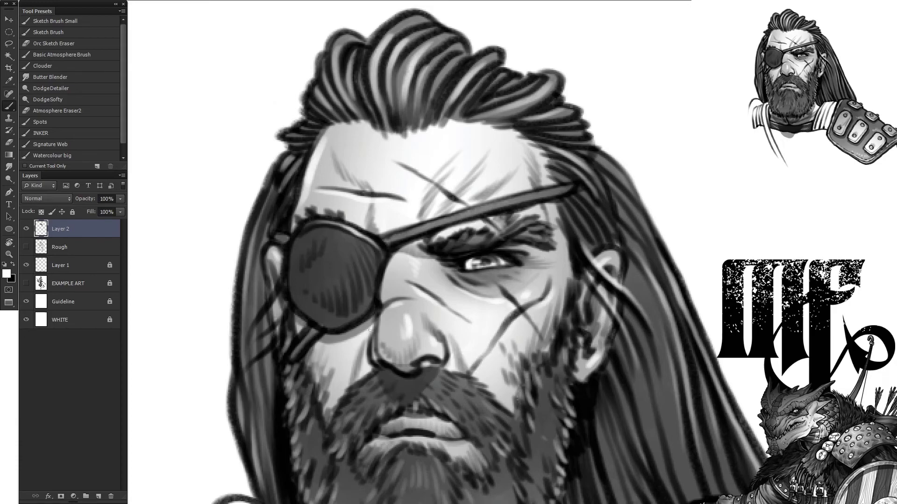
left_click_drag(321, 345, 338, 410)
key("x")
left_click_drag(365, 140, 350, 223)
scroll(379, 284, "down", 3)
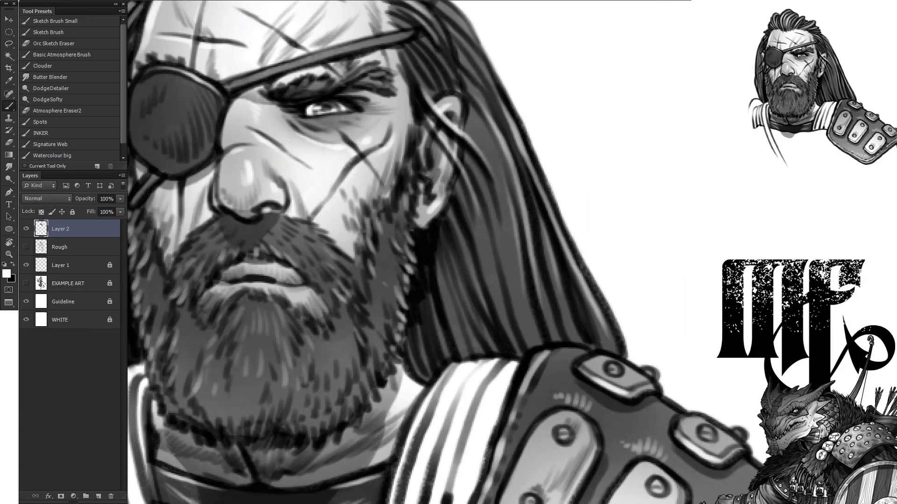
- Brush light accents onto the shoulder guard's rim stitching and a few extra hair strokes into the beard
scroll(378, 284, "up", 2)
scroll(379, 284, "down", 5)
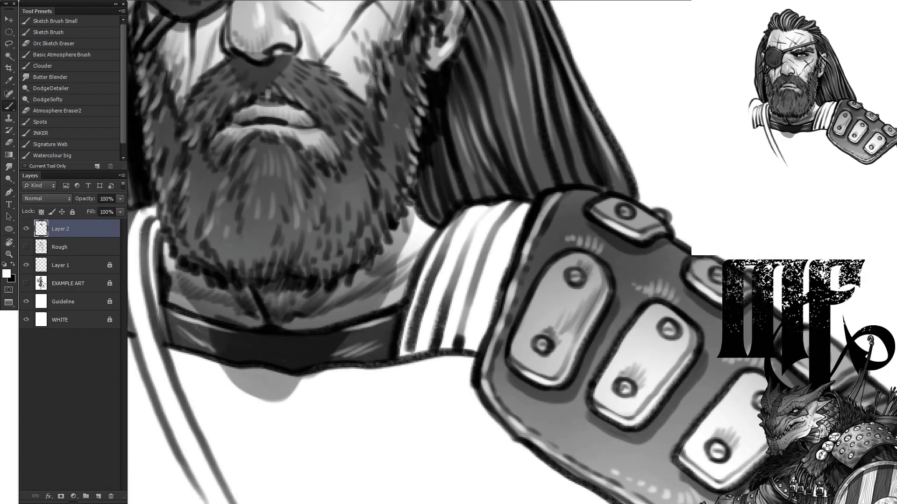
scroll(378, 285, "right", 5)
key("x")
scroll(508, 239, "left", 5)
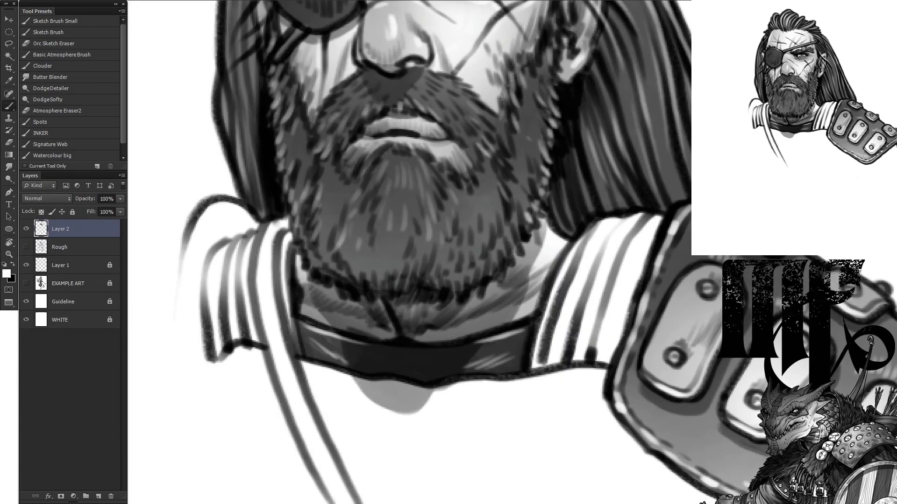
left_click_drag(476, 159, 481, 195)
left_click_drag(327, 147, 346, 217)
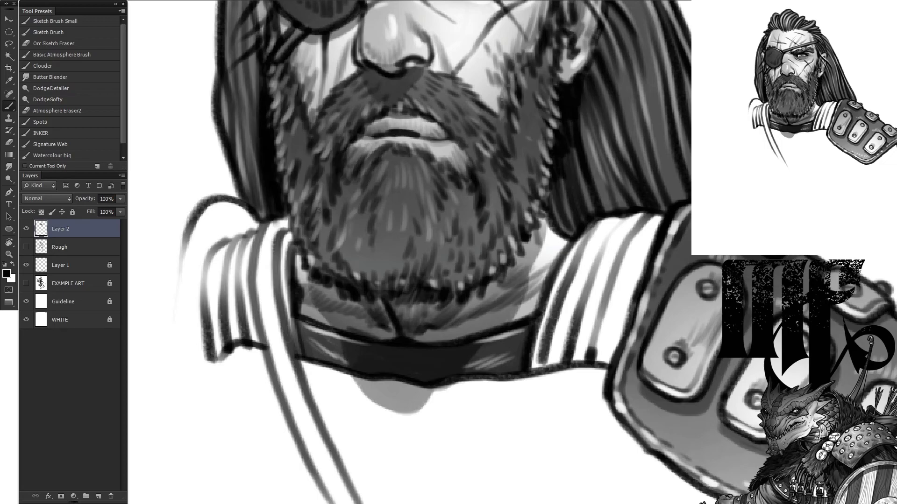
- Turn the Rough layer's visibility back on for the whole figure
scroll(317, 210, "up", 5)
scroll(318, 210, "left", 5)
key("x")
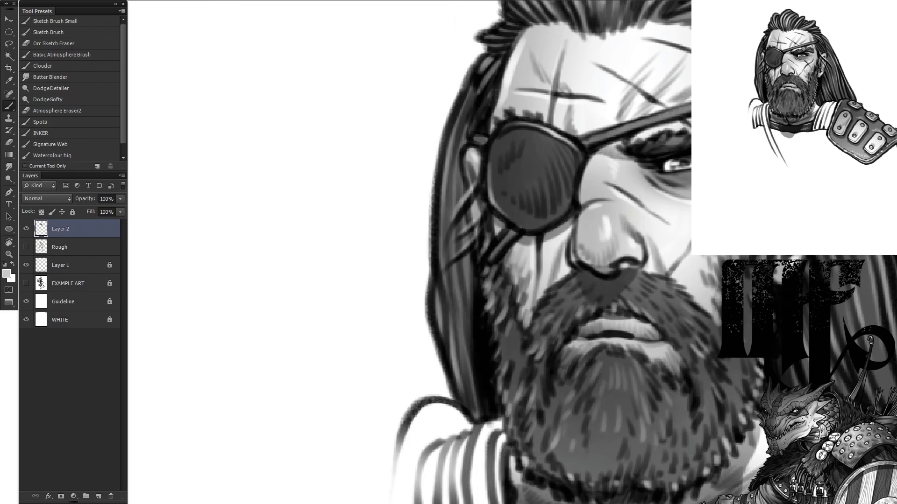
key("ctrl+0")
left_click(26, 246)
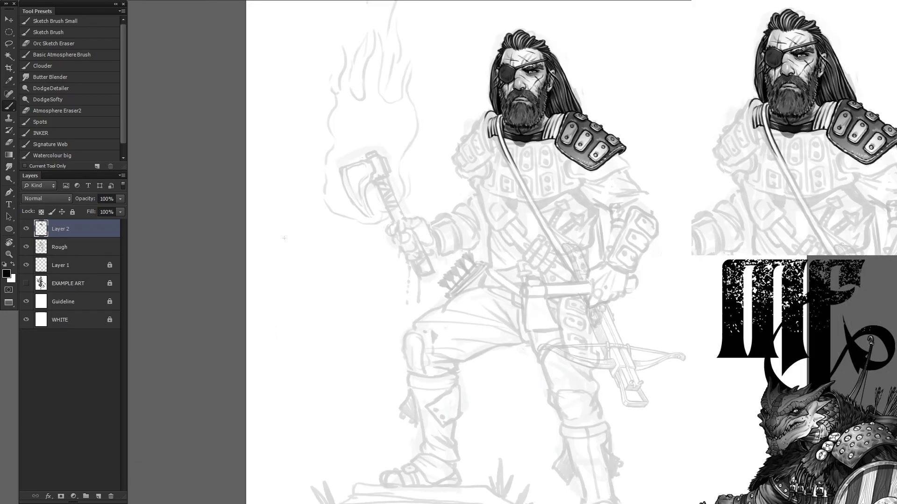